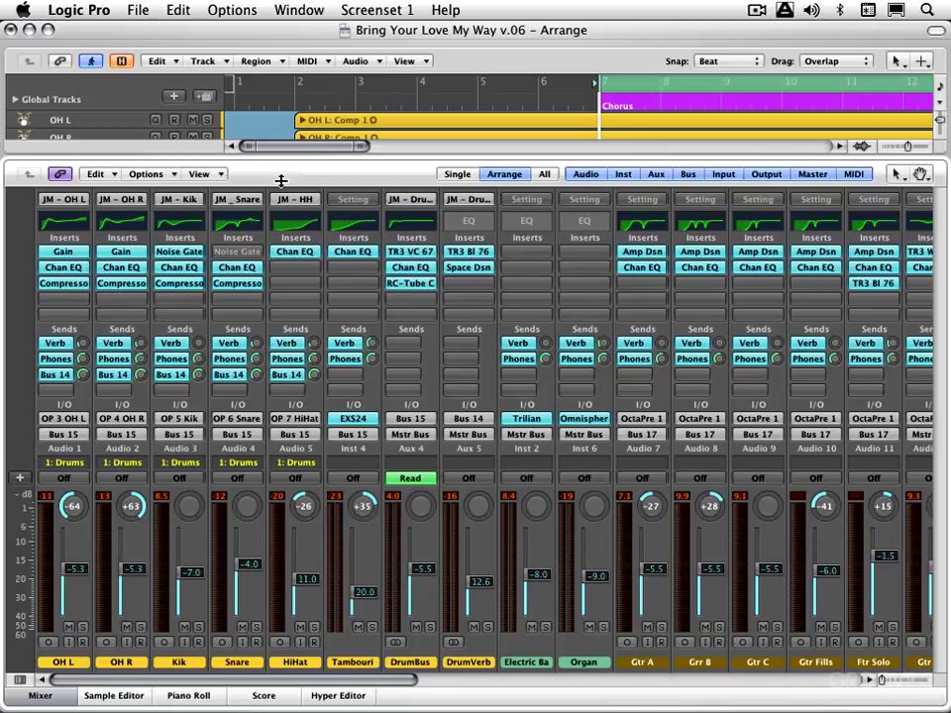
# Step: Check the DrumBus compressor settings, then scroll the mixer to the vocal channels and solo the VocalBus
pyautogui.click(414, 254)
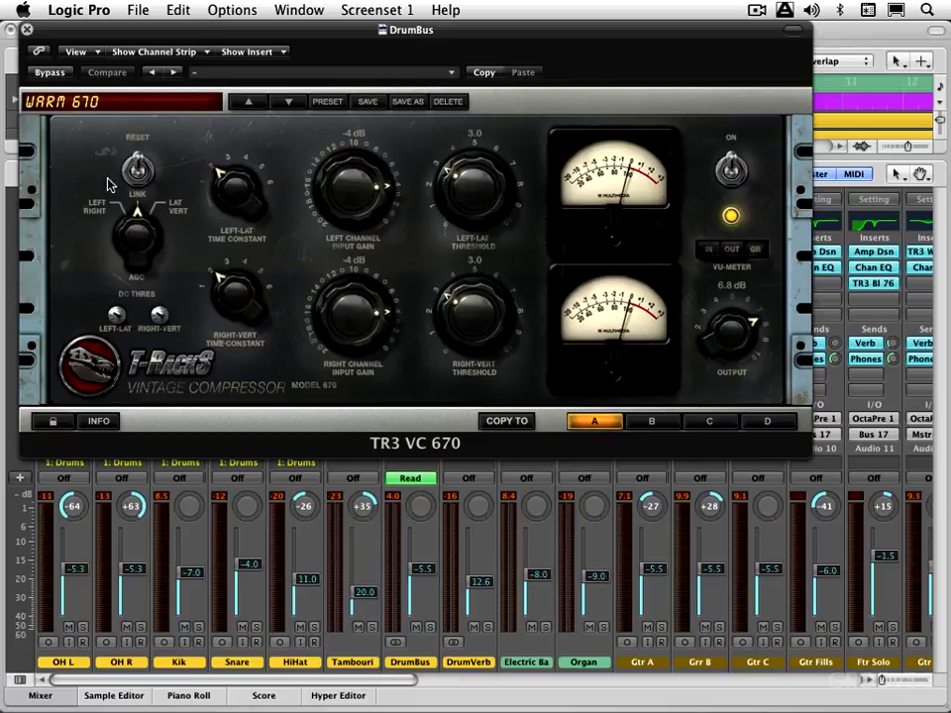
pyautogui.click(27, 31)
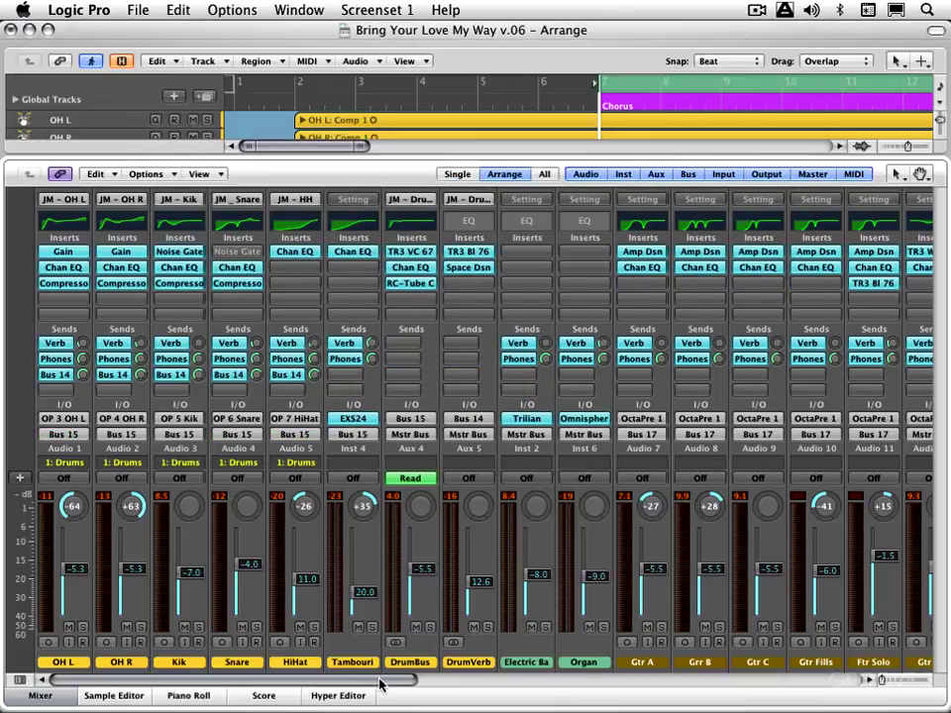
pyautogui.moveTo(379, 684); pyautogui.dragTo(435, 680)
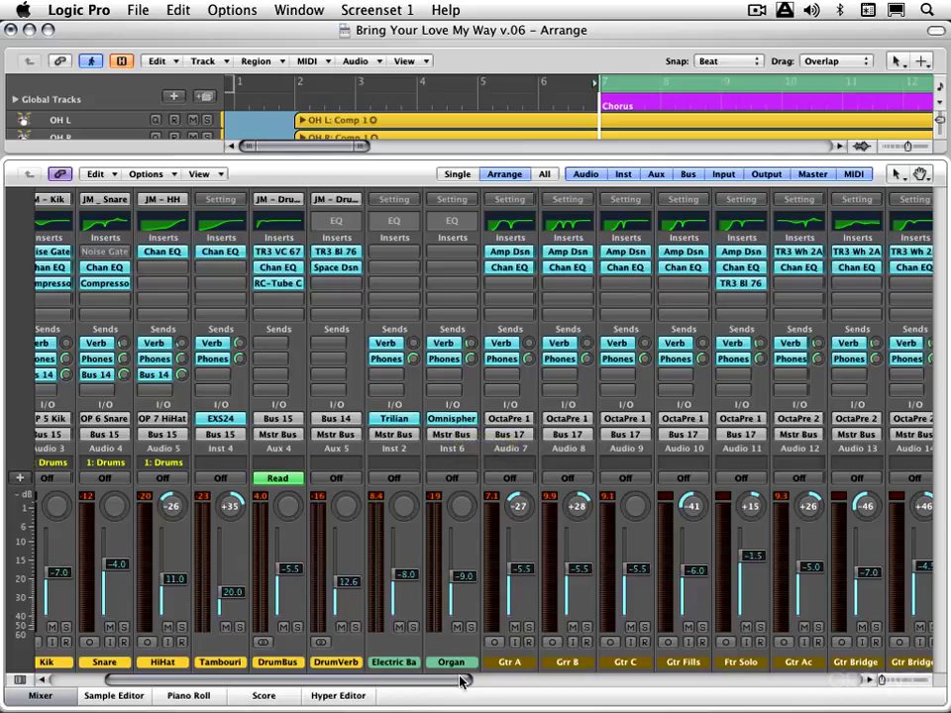
pyautogui.moveTo(461, 679); pyautogui.dragTo(860, 700)
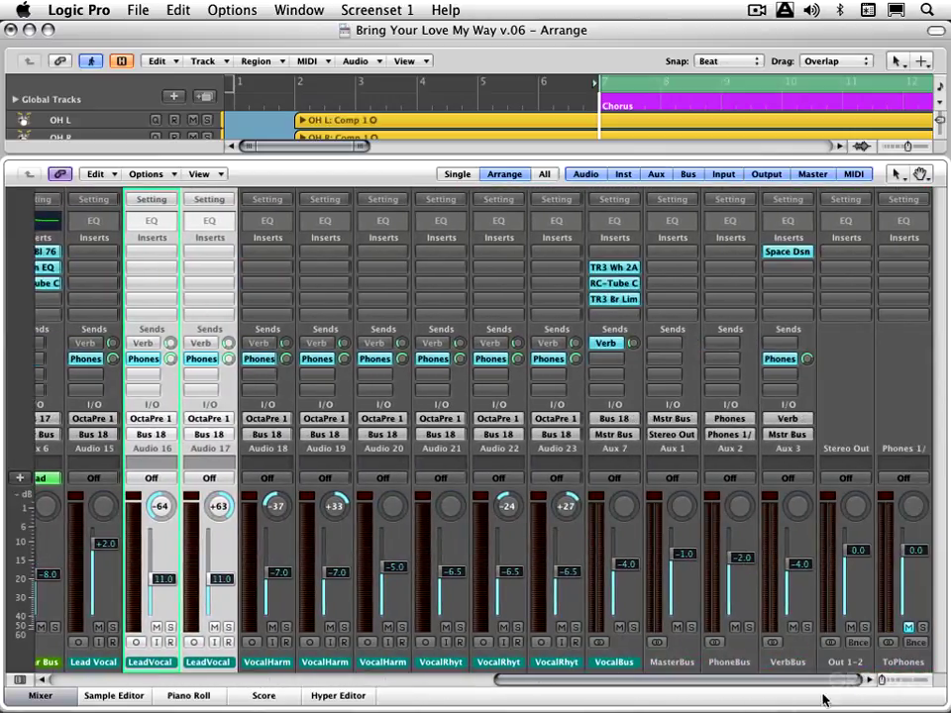
pyautogui.click(633, 627)
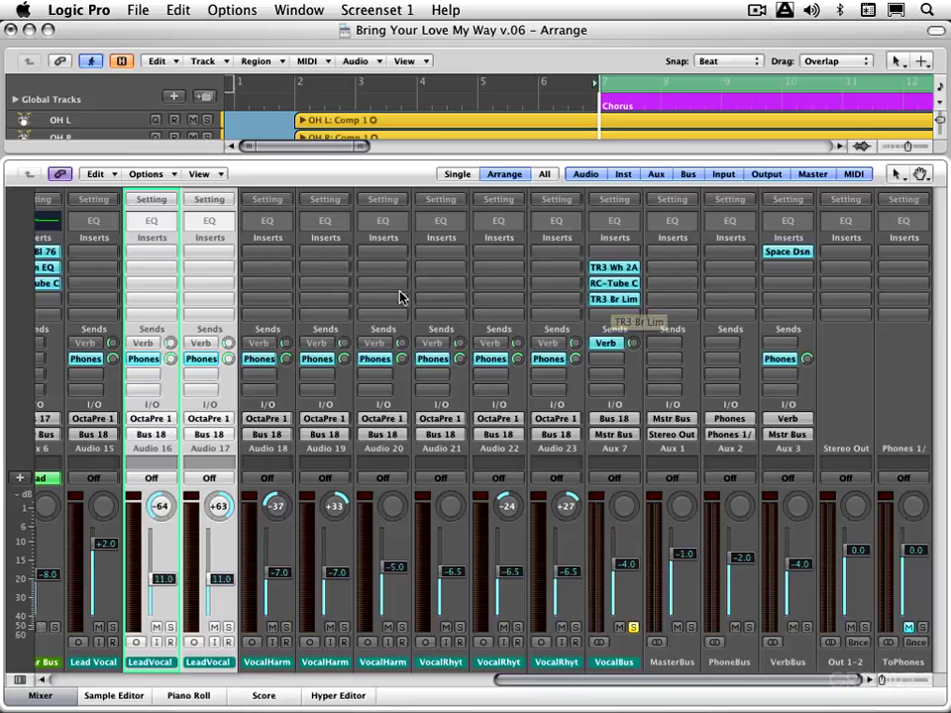
pyautogui.click(614, 267)
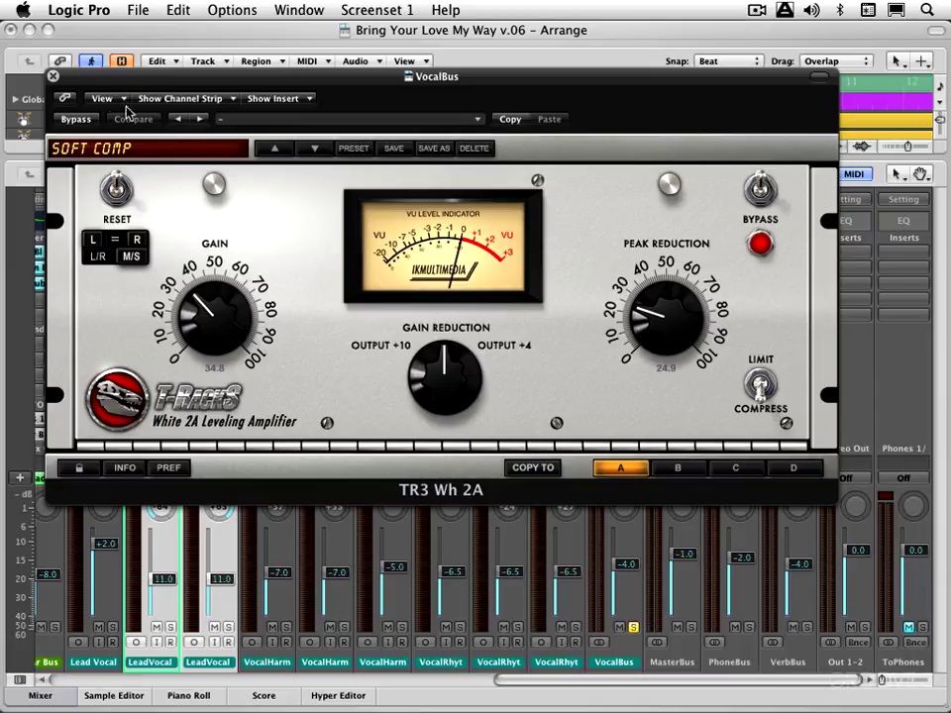
pyautogui.click(54, 77)
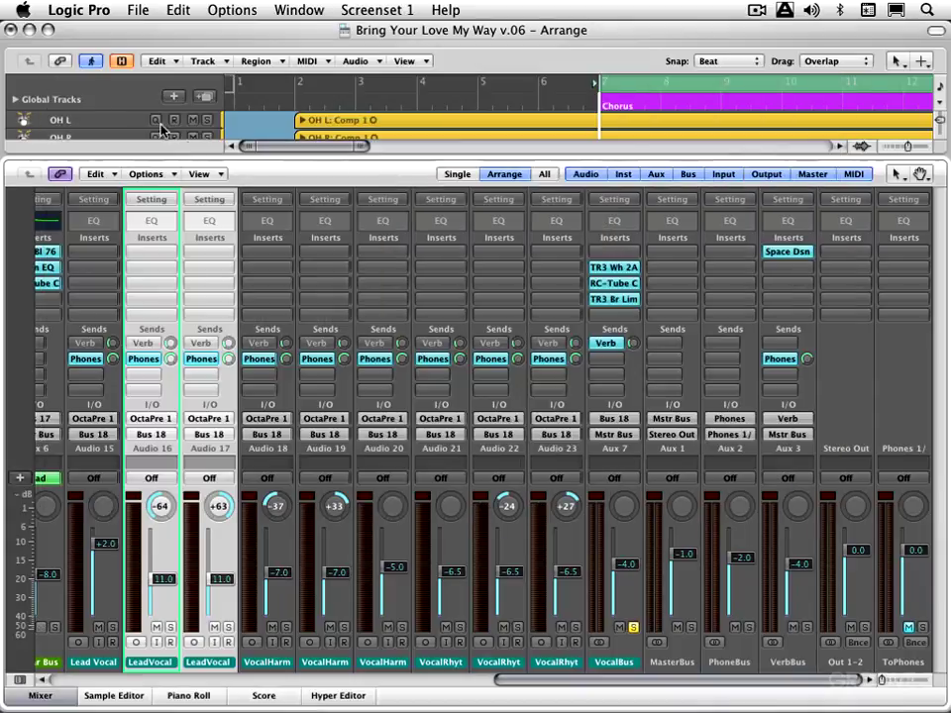
pyautogui.click(615, 283)
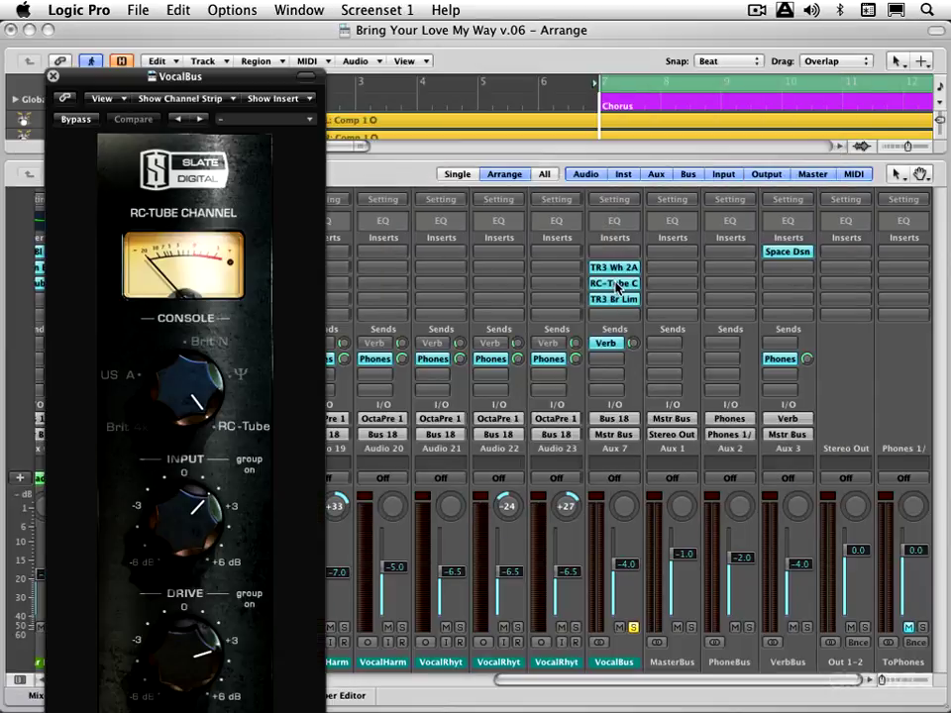
pyautogui.click(53, 77)
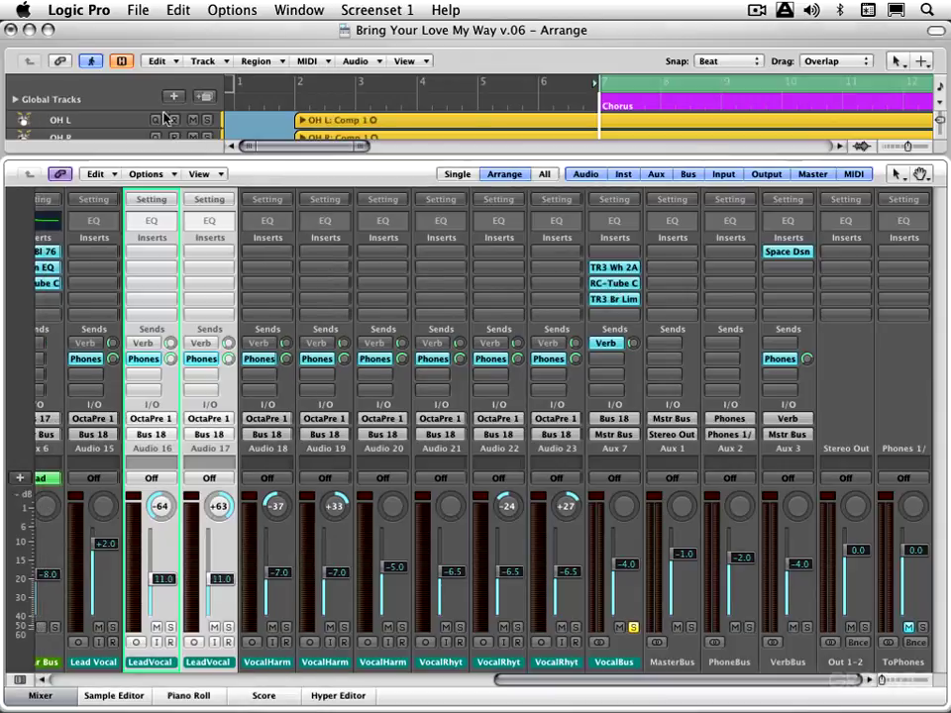
pyautogui.click(619, 300)
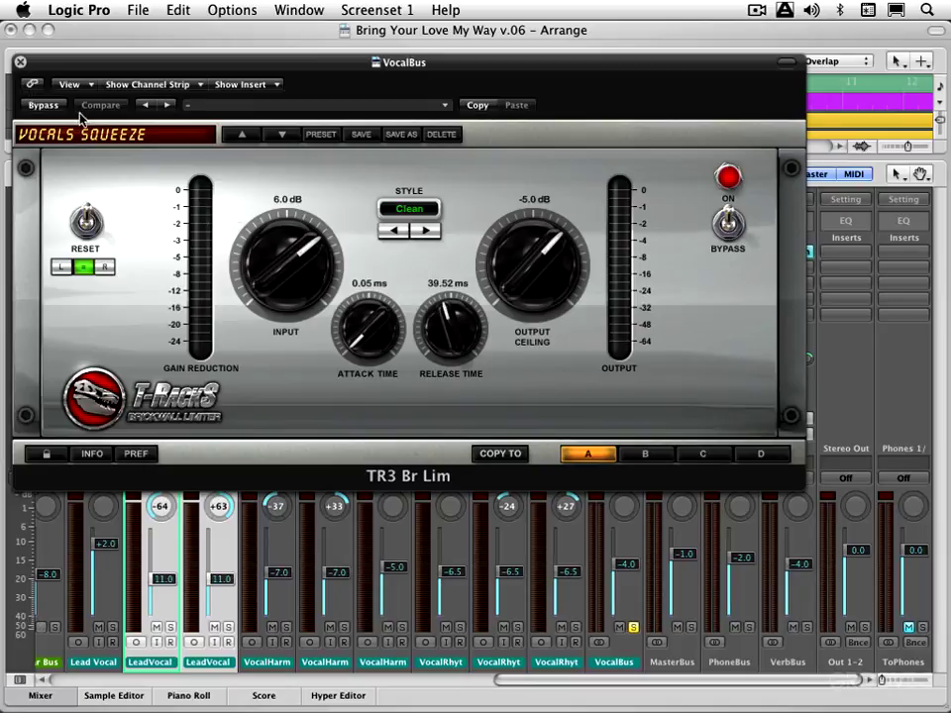
pyautogui.click(19, 62)
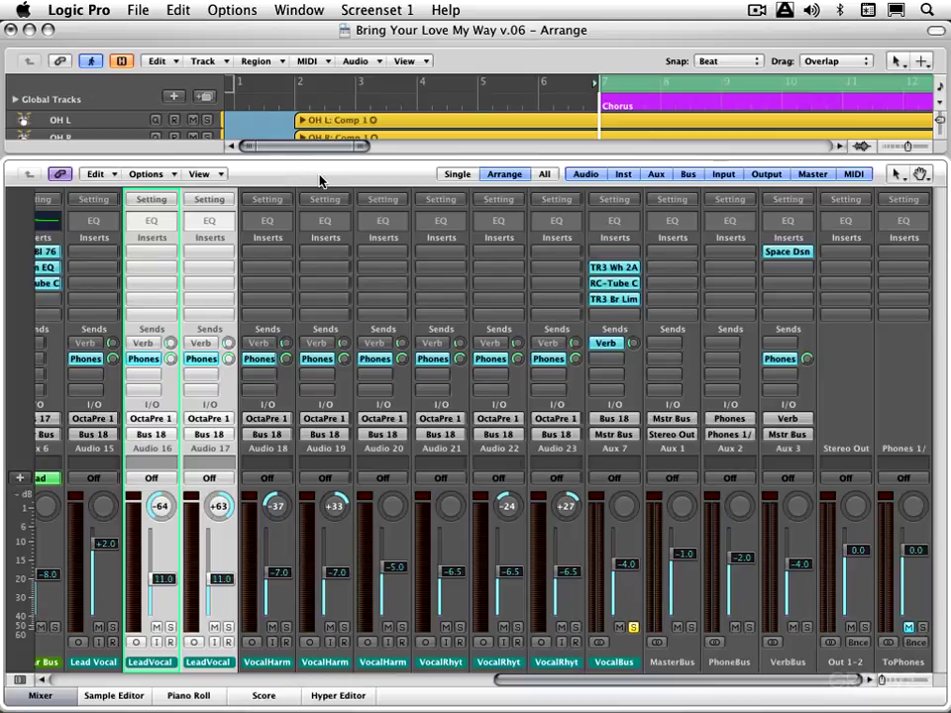
# Step: Insert a Channel EQ on the VocalBus strip and start playback of the vocals
pyautogui.doubleClick(620, 226)
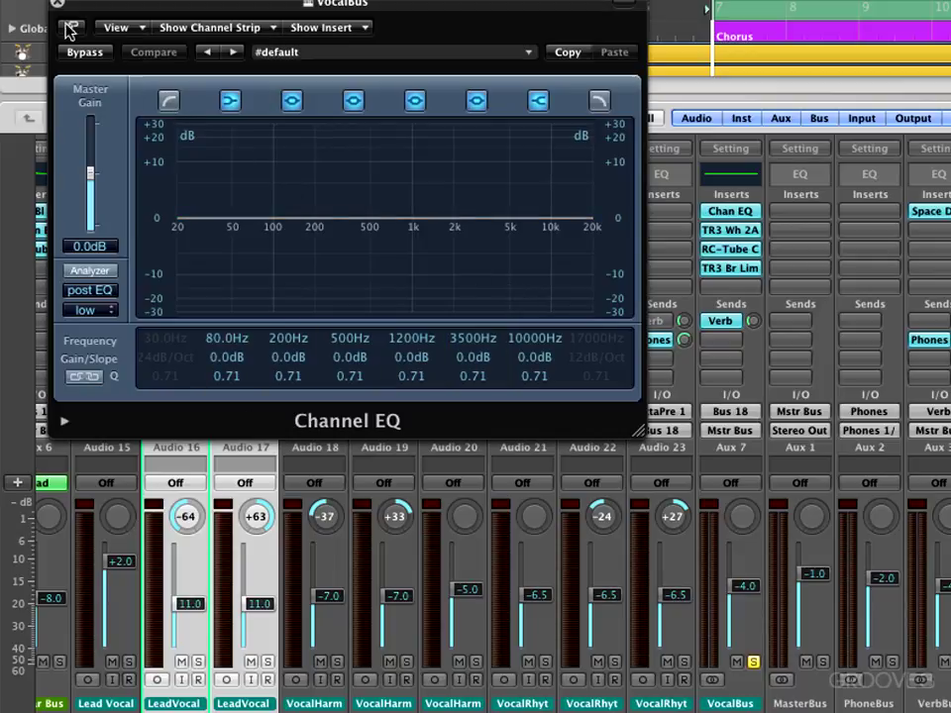
pyautogui.press('space')
# Step: Enable the VocalBus EQ low cut at 186 Hz and add a +3 dB high shelf at 9300 Hz
pyautogui.click(169, 100)
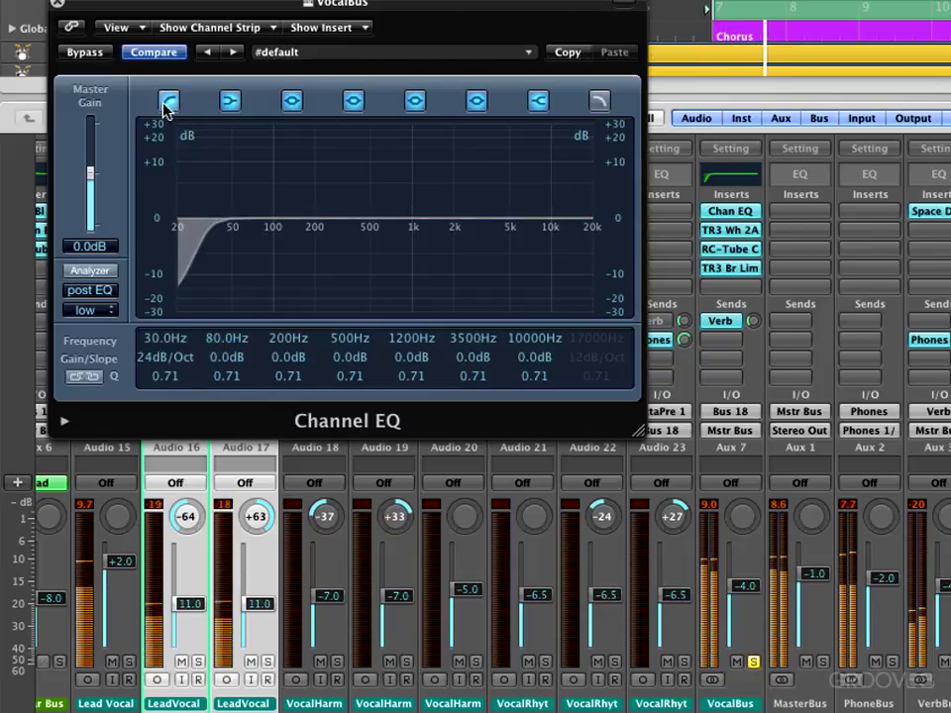
pyautogui.moveTo(154, 340); pyautogui.dragTo(113, 202)
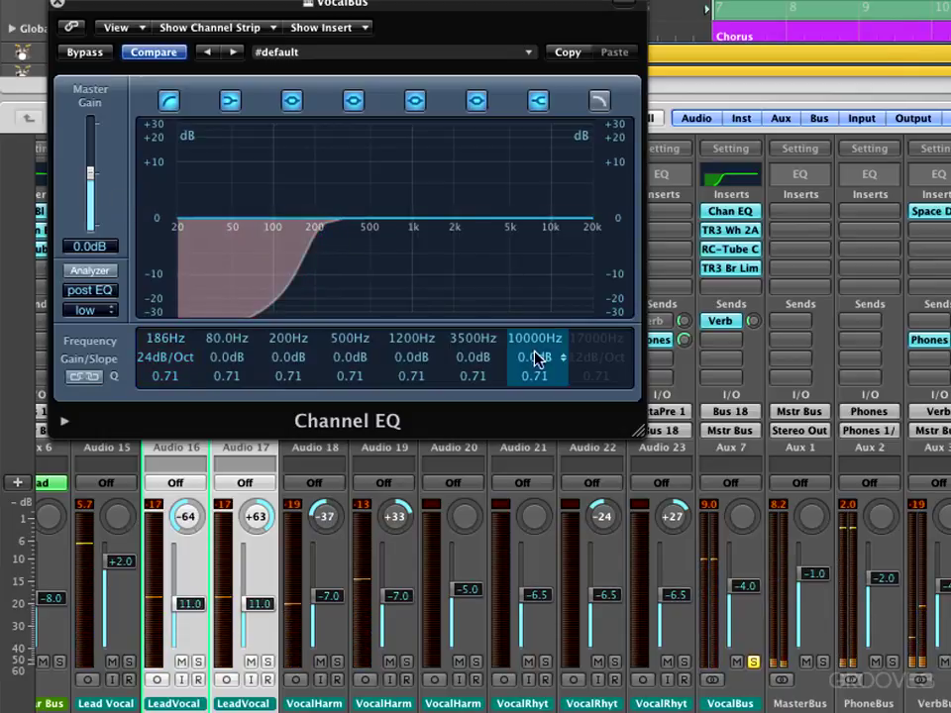
pyautogui.moveTo(535, 355); pyautogui.dragTo(527, 324)
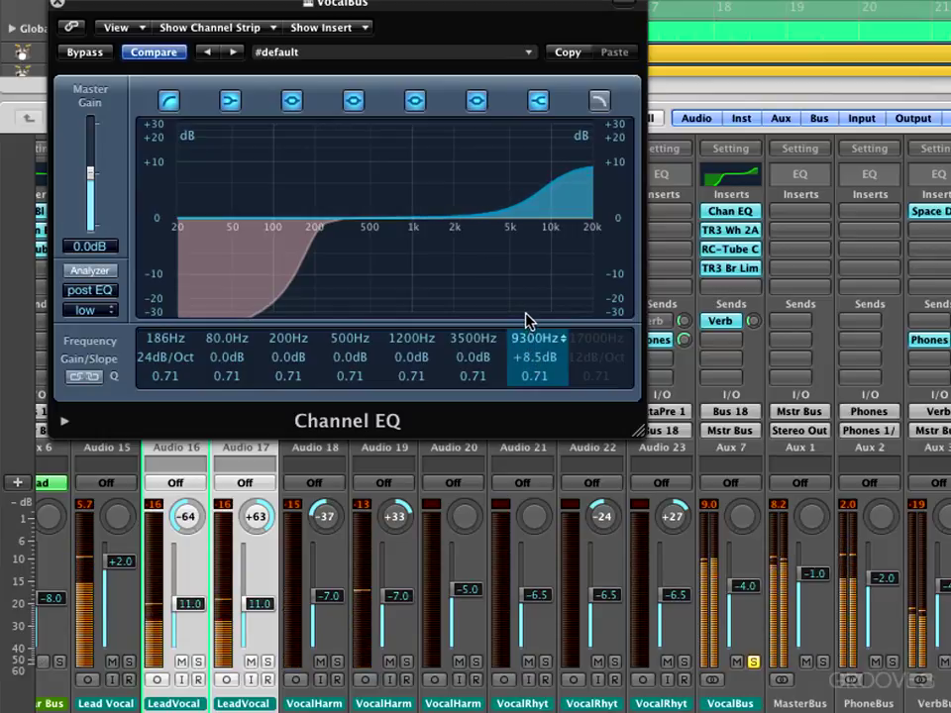
pyautogui.moveTo(538, 363); pyautogui.dragTo(540, 378)
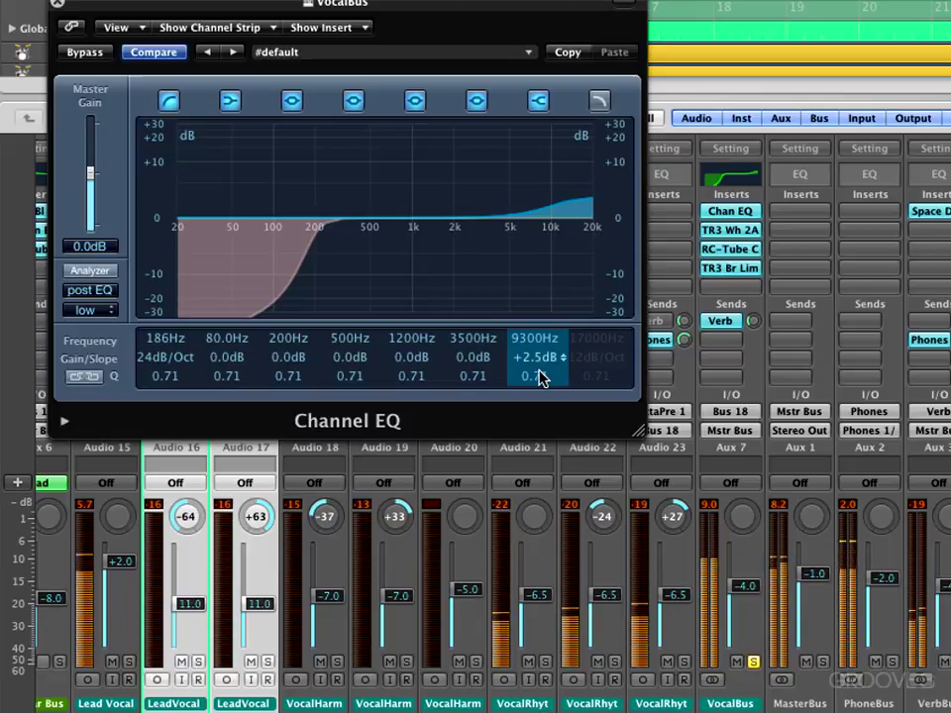
# Step: A/B the VocalBus EQ with Bypass twice, leave it enabled, and close the window
pyautogui.click(84, 52)
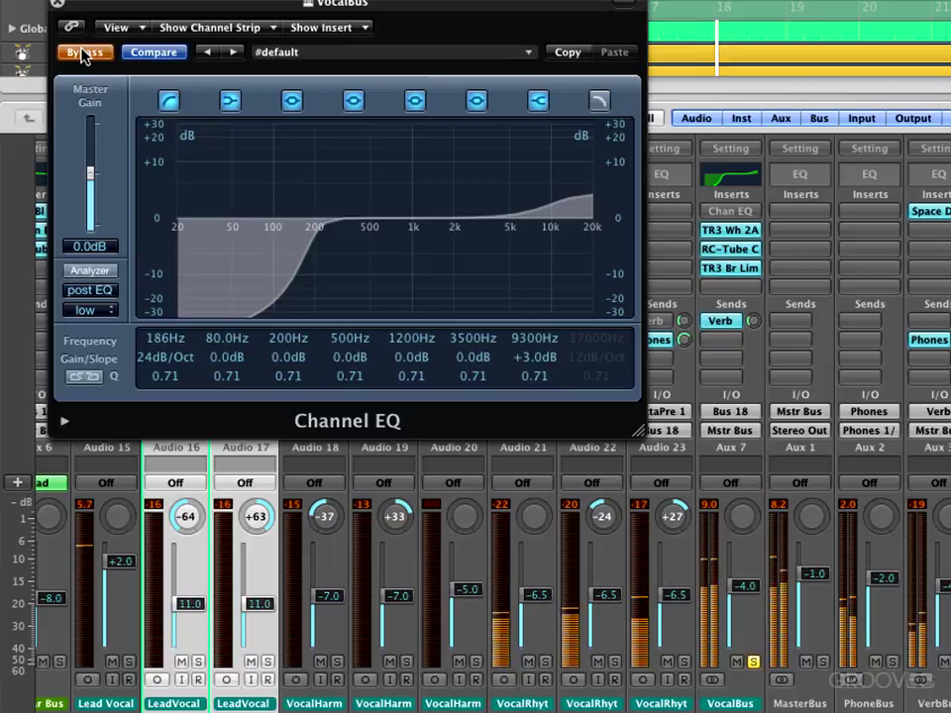
pyautogui.click(84, 52)
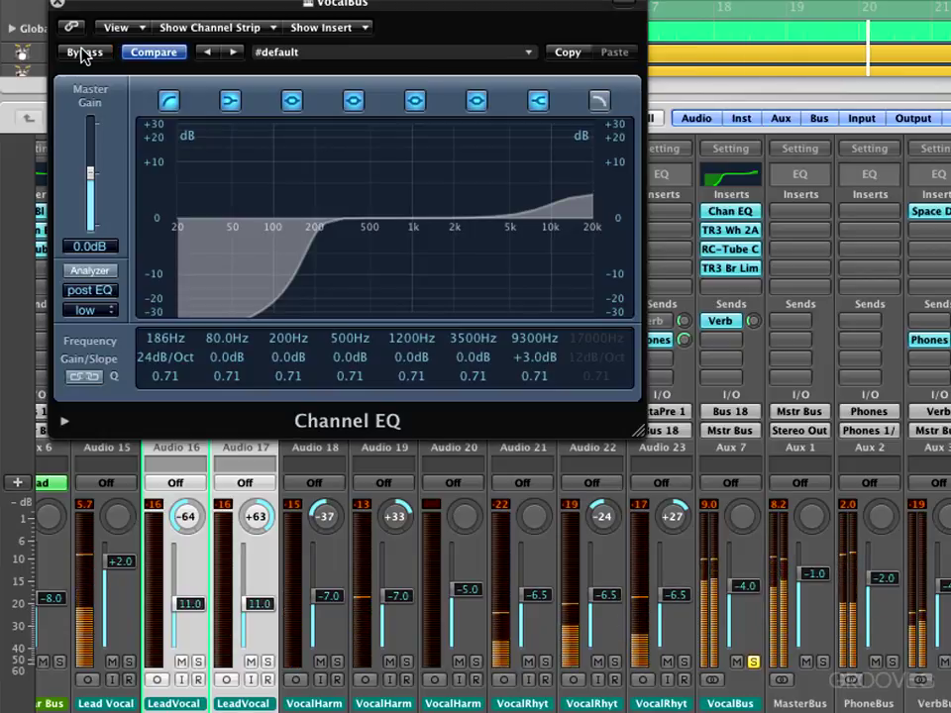
pyautogui.click(84, 52)
pyautogui.click(84, 52)
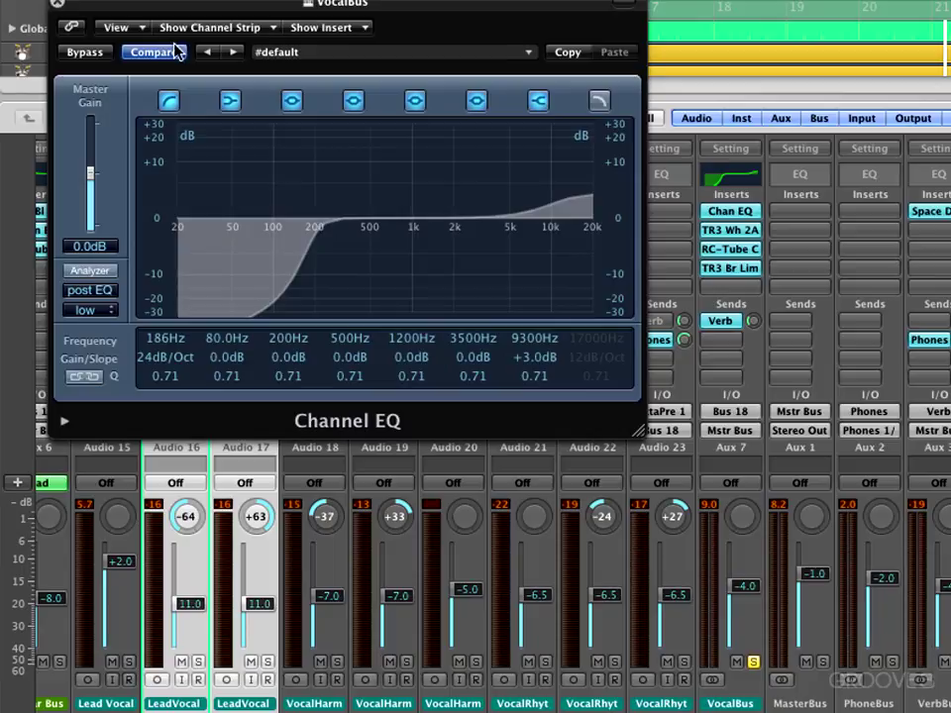
pyautogui.click(61, 10)
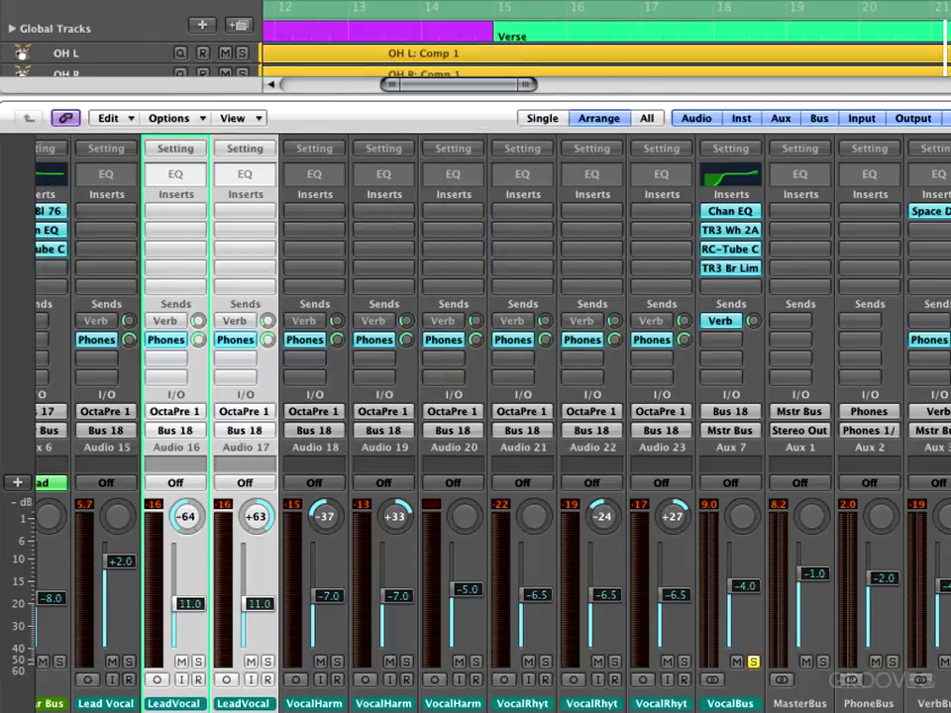
# Step: Put a Channel EQ on the Lead Vocal with a narrow +20 dB, Q 13.0 peak at 300 Hz
pyautogui.click(123, 705)
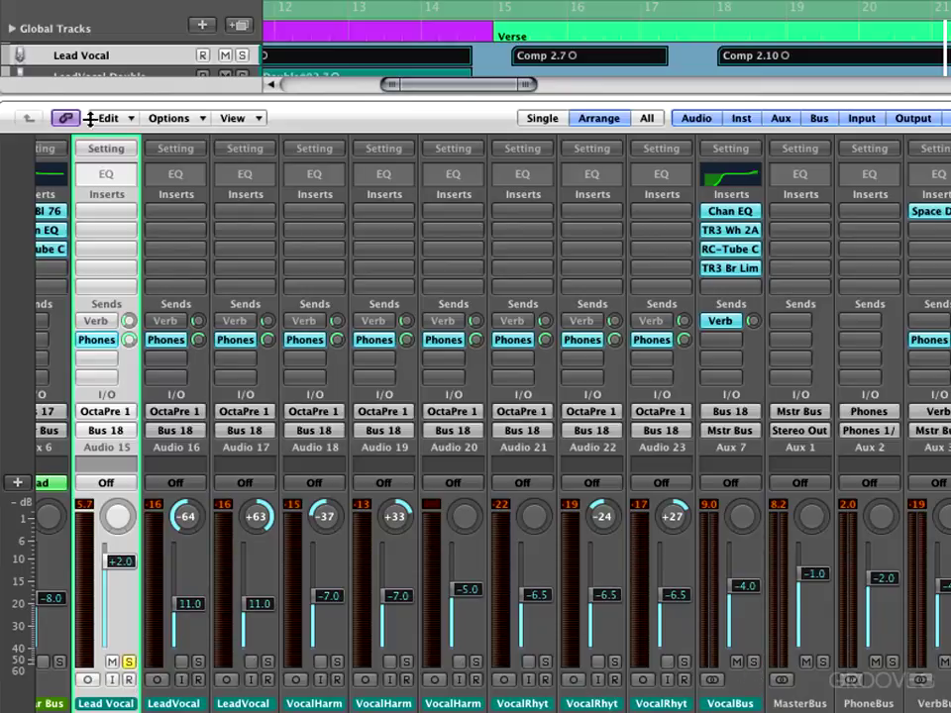
pyautogui.doubleClick(107, 175)
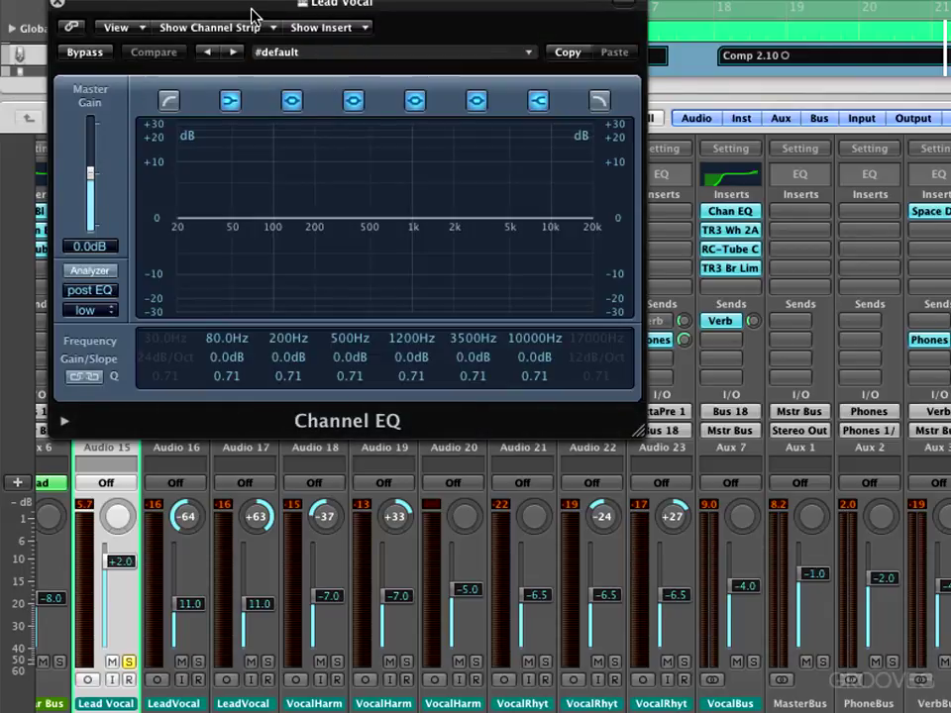
pyautogui.moveTo(248, 8); pyautogui.dragTo(446, 77)
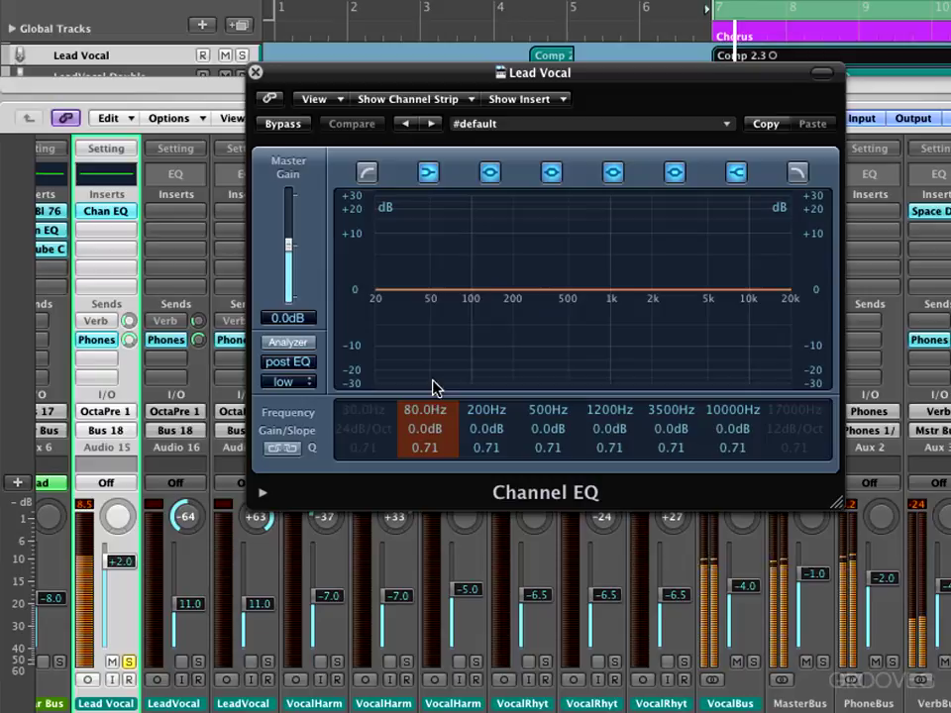
pyautogui.moveTo(492, 428); pyautogui.dragTo(494, 392)
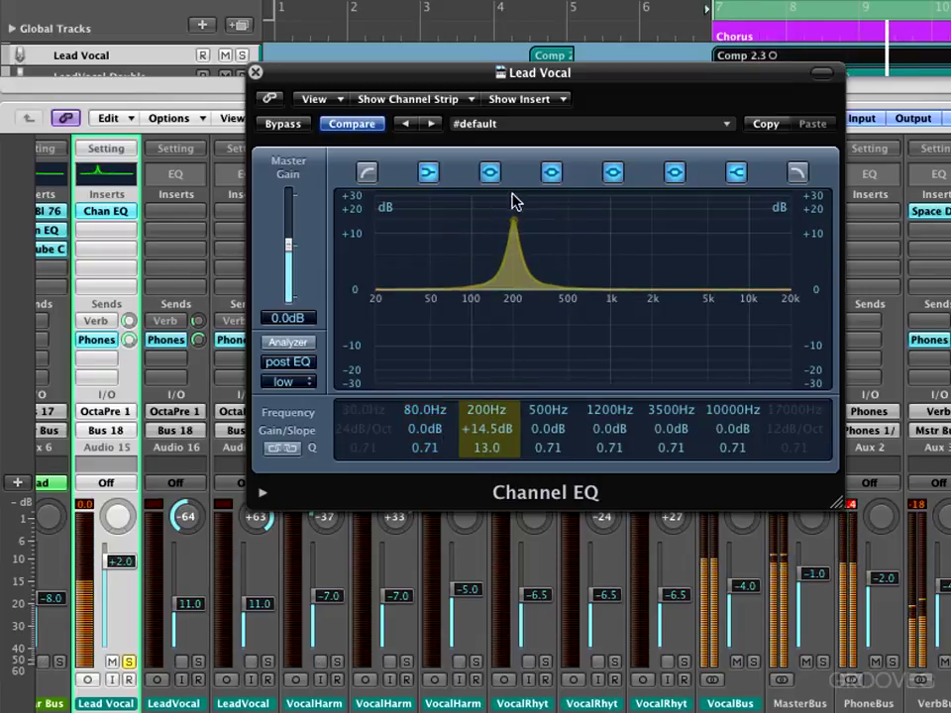
pyautogui.moveTo(514, 202); pyautogui.dragTo(537, 184)
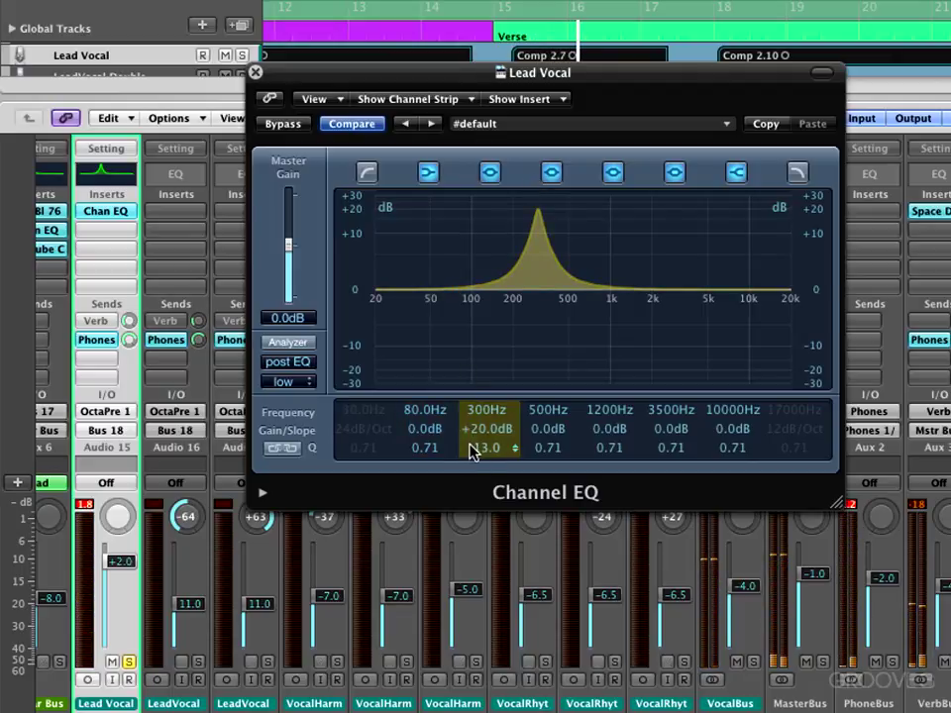
# Step: Turn the Lead Vocal 300 Hz boost into a cut, toggling the 80 Hz and 300 Hz bands to compare
pyautogui.moveTo(482, 427); pyautogui.dragTo(484, 461)
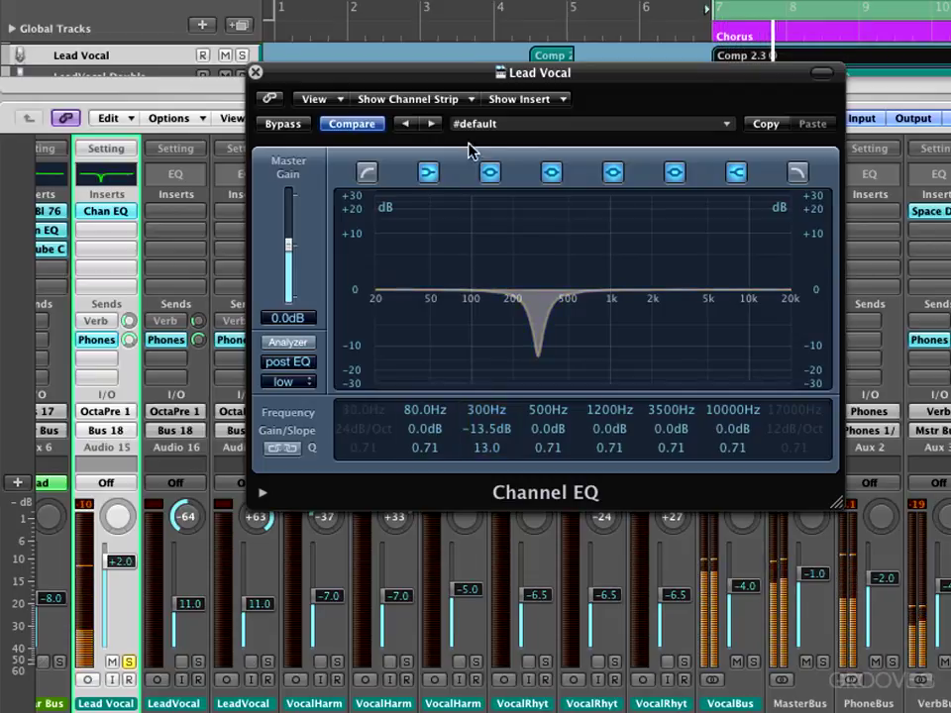
pyautogui.click(439, 181)
pyautogui.click(436, 180)
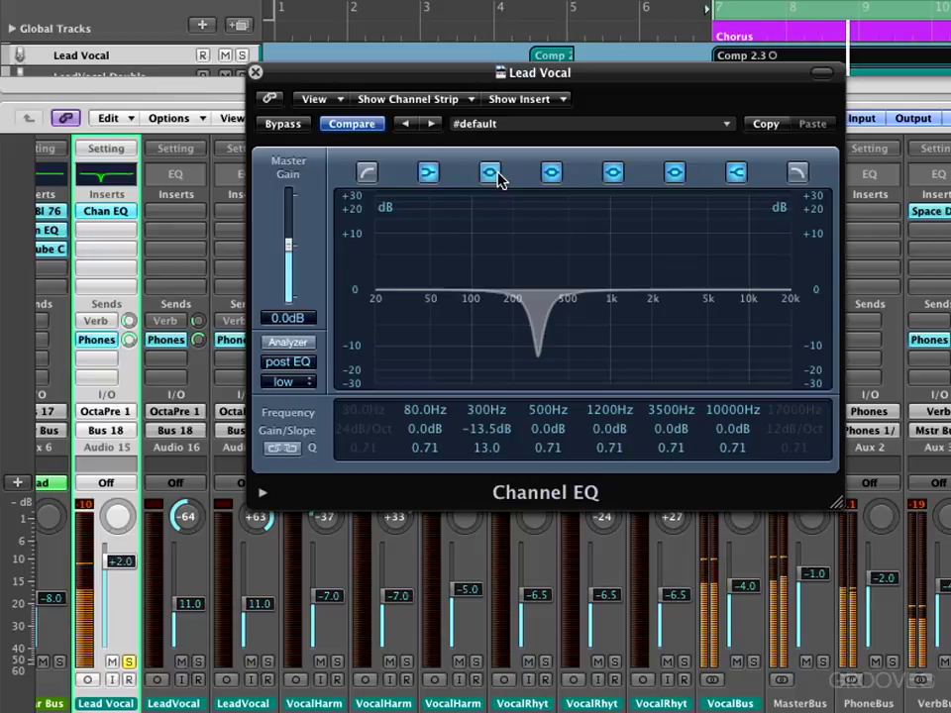
pyautogui.click(495, 180)
pyautogui.click(493, 174)
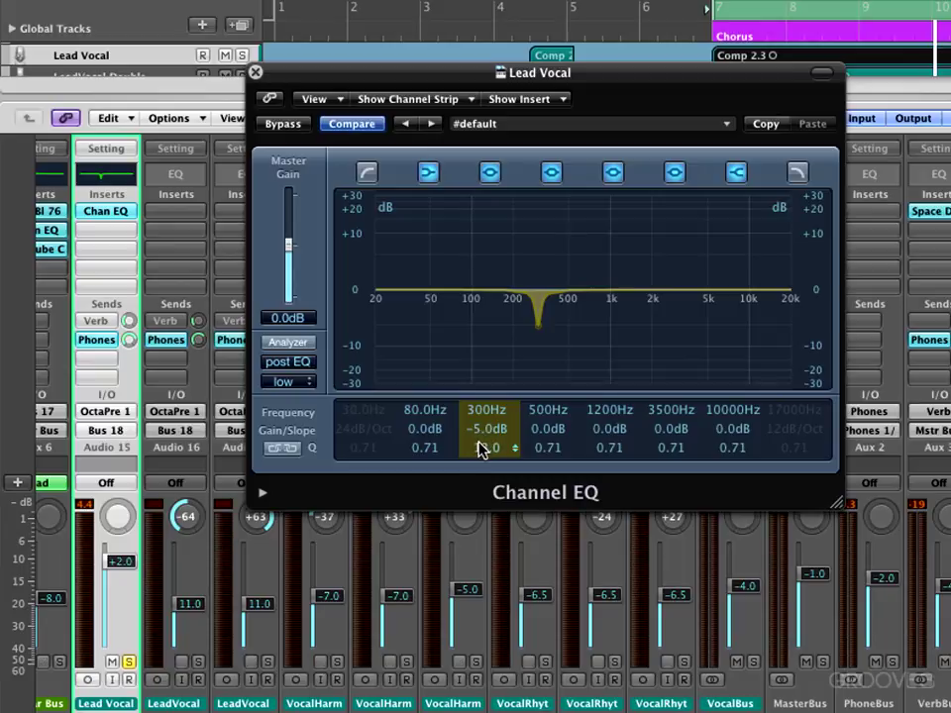
# Step: Set the 300 Hz cut to -2.0 dB at Q 2.90 and the 500 Hz Q to 18.0, then play
pyautogui.moveTo(485, 467); pyautogui.dragTo(485, 436)
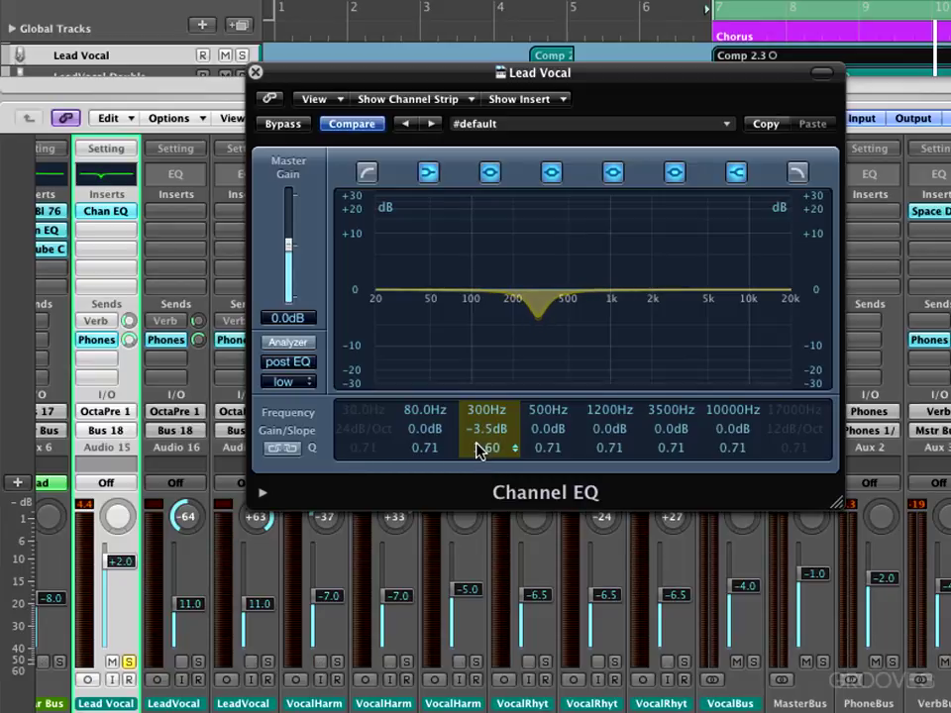
pyautogui.moveTo(482, 448)
pyautogui.mouseDown()
pyautogui.moveTo(485, 433)
pyautogui.moveTo(496, 440)
pyautogui.mouseUp()
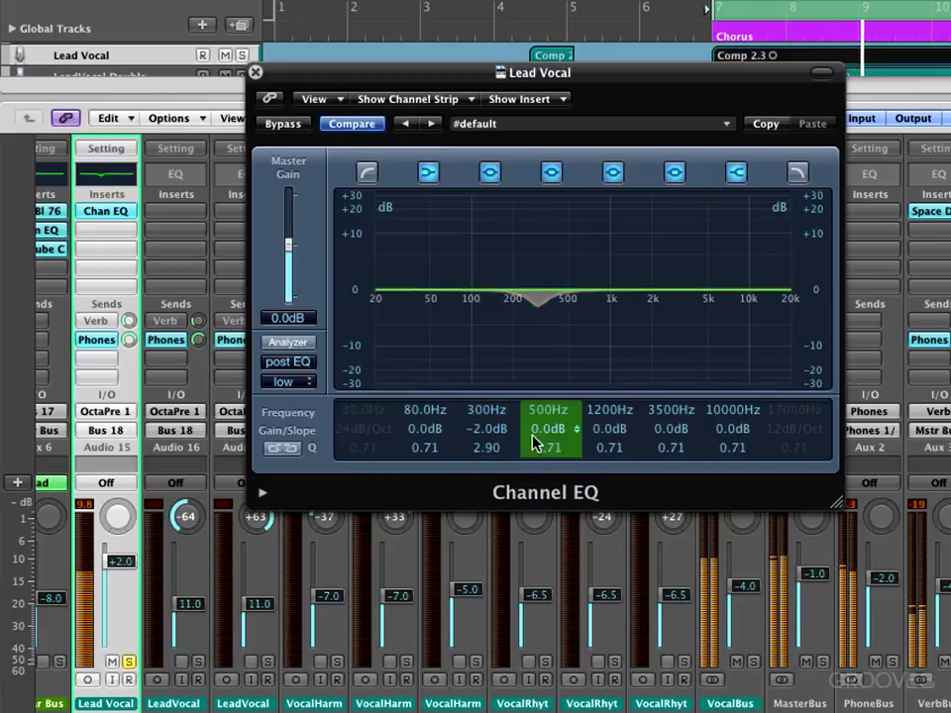
pyautogui.moveTo(556, 450); pyautogui.dragTo(557, 421)
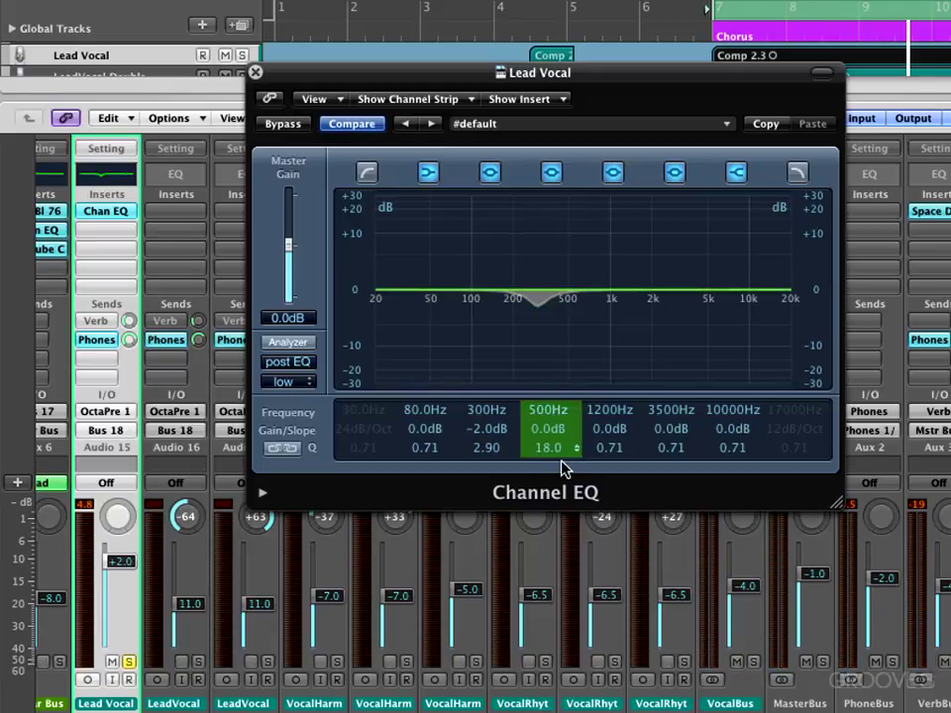
pyautogui.press('space')
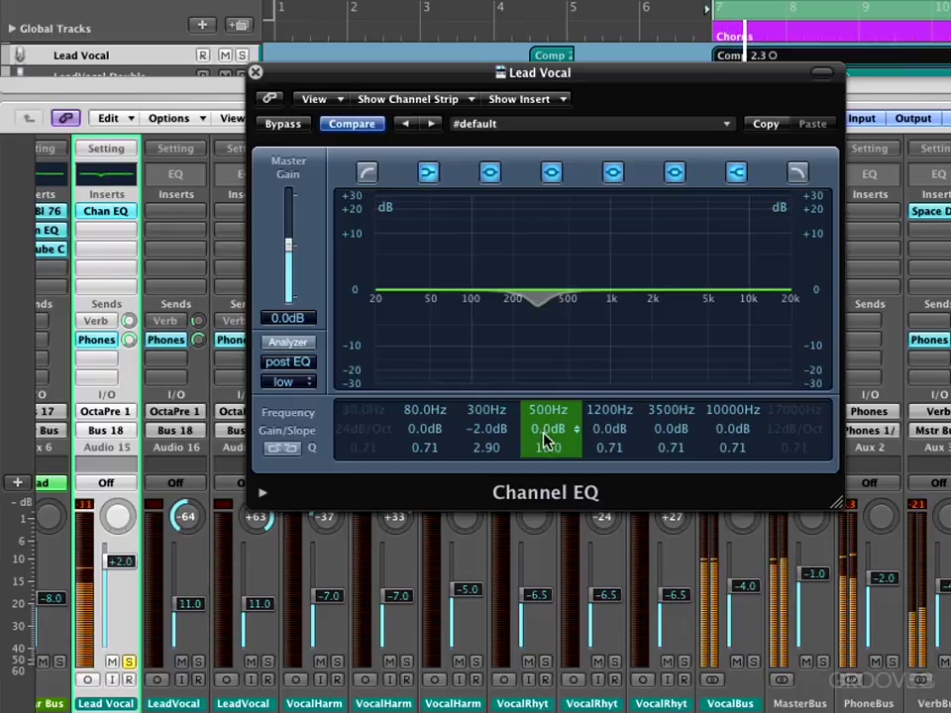
# Step: Sweep the narrow band to 1200 Hz as a -2.0 dB cut at Q 3.60, checking against Bypass
pyautogui.moveTo(544, 439); pyautogui.dragTo(555, 385)
pyautogui.moveTo(574, 257); pyautogui.dragTo(624, 201)
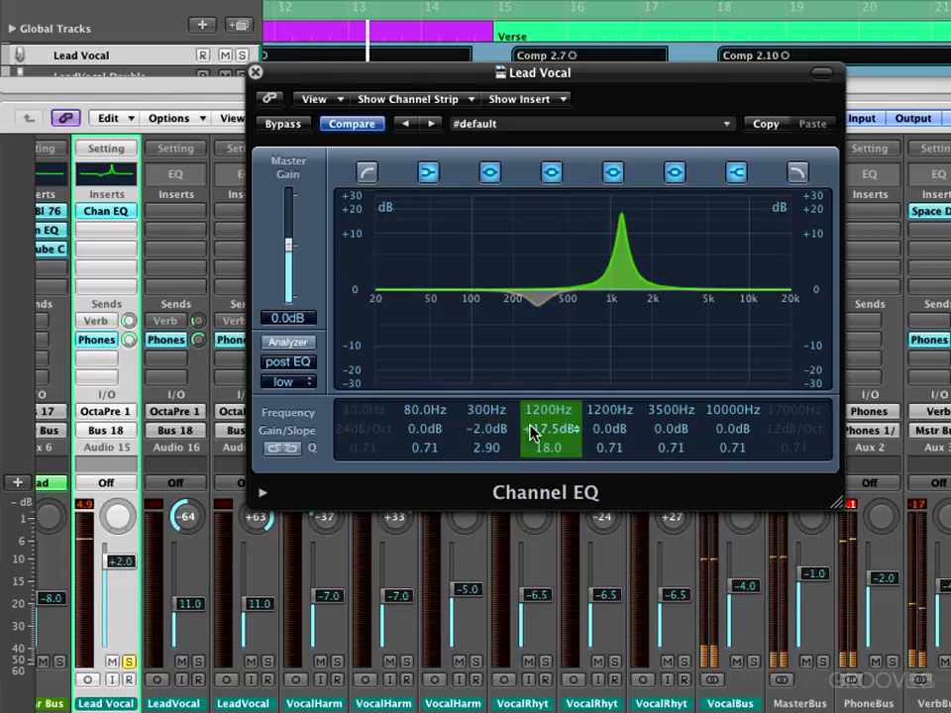
pyautogui.moveTo(548, 431); pyautogui.dragTo(544, 471)
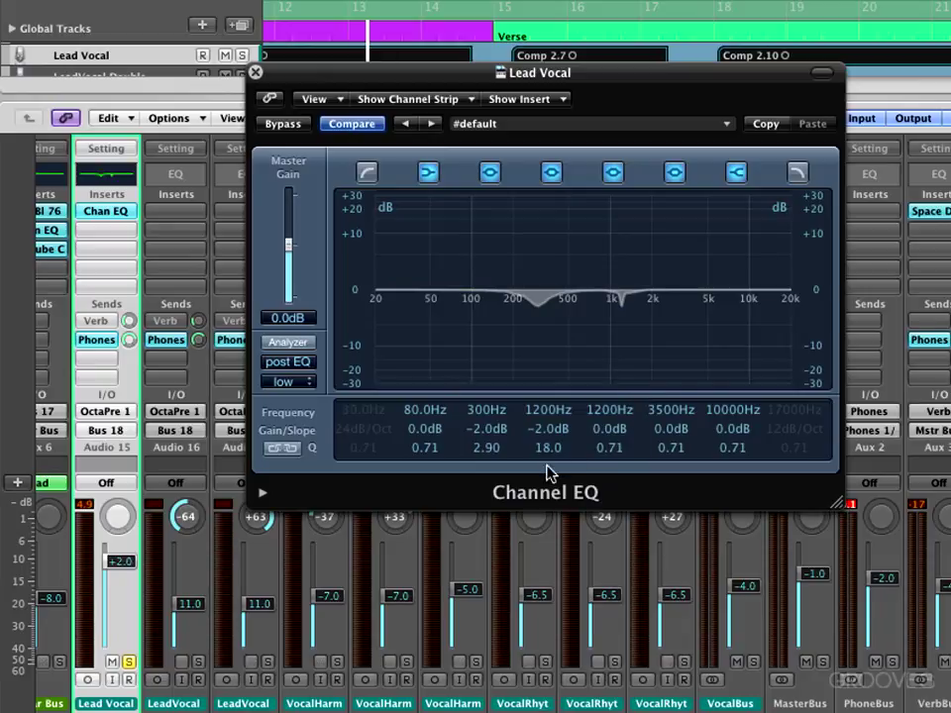
pyautogui.moveTo(551, 449); pyautogui.dragTo(544, 485)
pyautogui.click(282, 124)
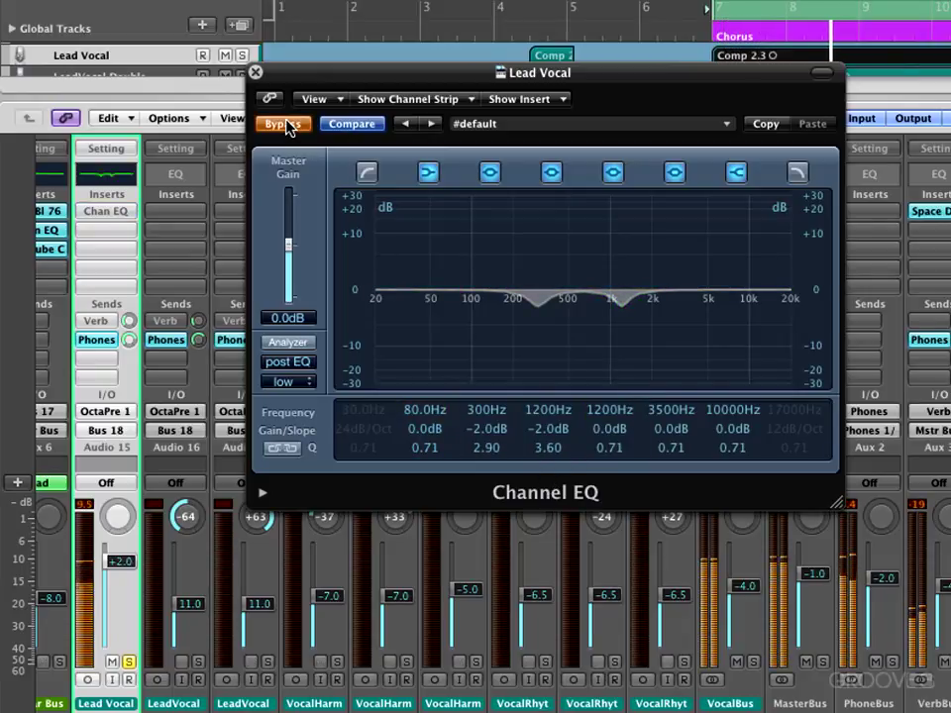
pyautogui.click(283, 124)
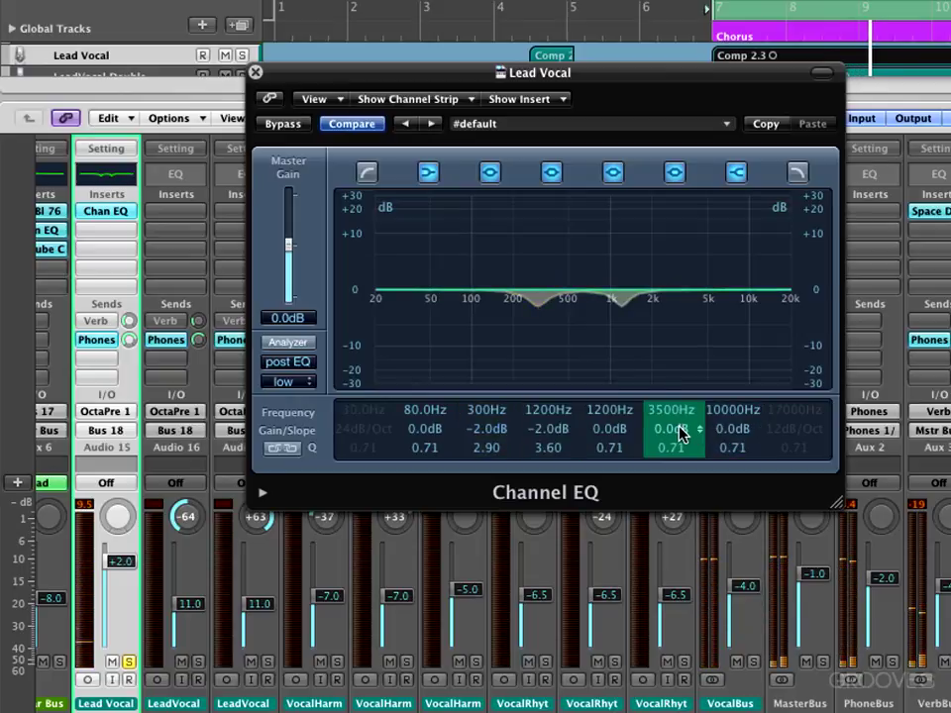
# Step: Move the 3500 Hz band to 4800 Hz with a +2.5 dB boost at Q 1.70
pyautogui.moveTo(678, 434); pyautogui.dragTo(674, 446)
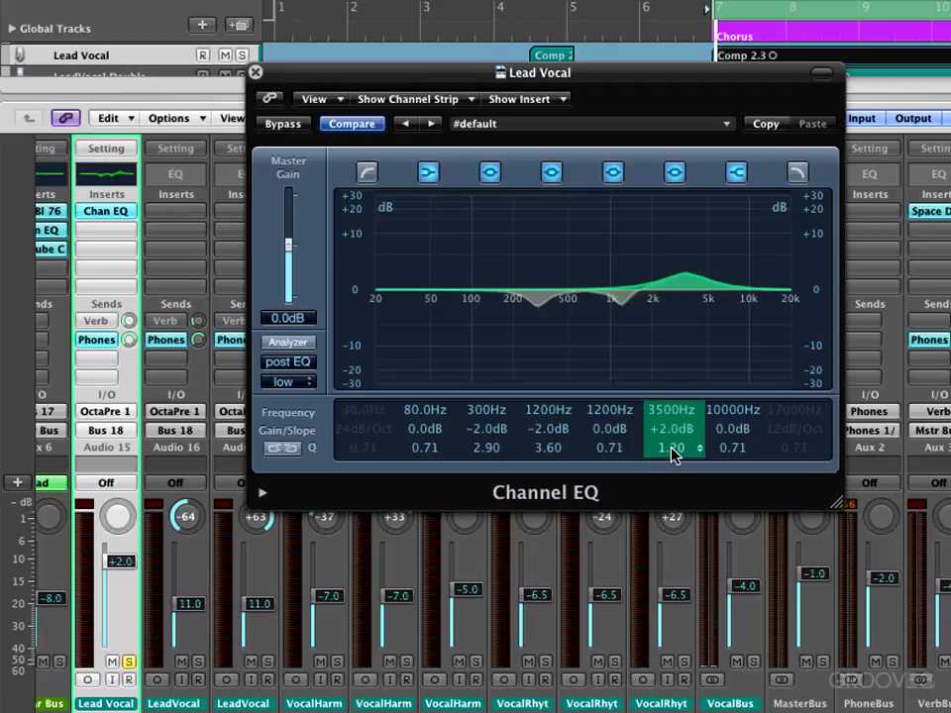
pyautogui.moveTo(673, 454)
pyautogui.mouseDown()
pyautogui.moveTo(682, 427)
pyautogui.moveTo(675, 403)
pyautogui.moveTo(670, 468)
pyautogui.mouseUp()
pyautogui.moveTo(713, 259); pyautogui.dragTo(703, 219)
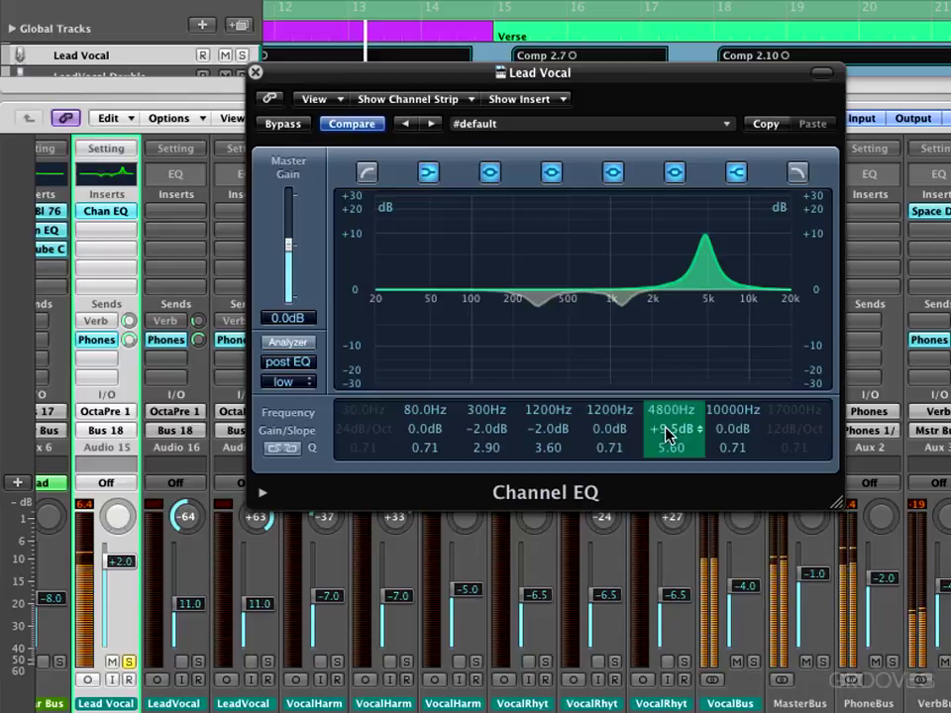
pyautogui.moveTo(669, 436)
pyautogui.mouseDown()
pyautogui.moveTo(666, 470)
pyautogui.moveTo(669, 450)
pyautogui.mouseUp()
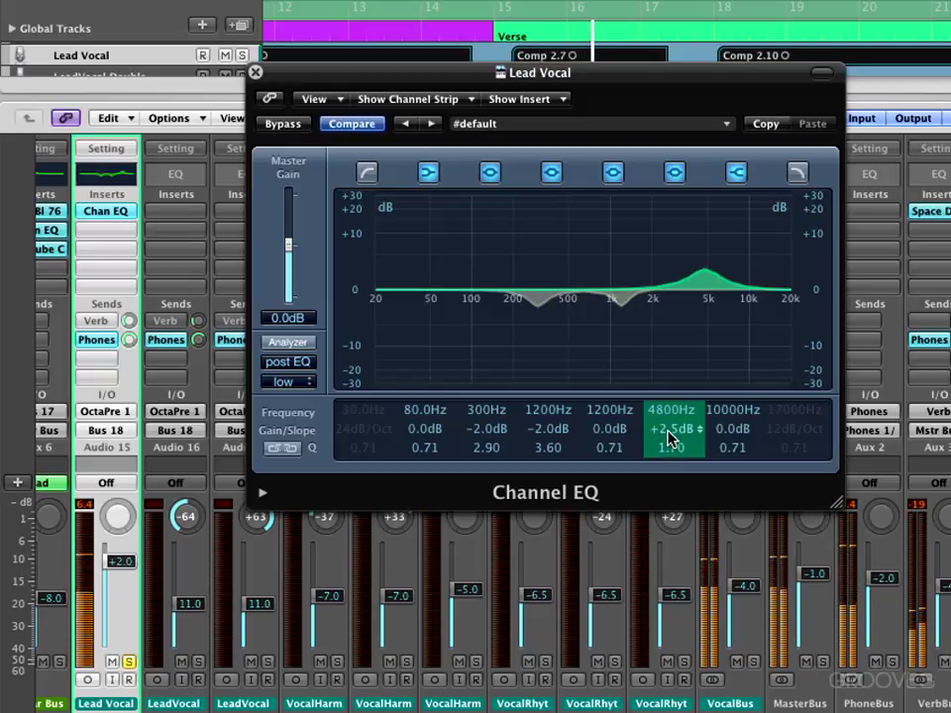
# Step: Compare the Lead Vocal EQ against Bypass during chorus playback, then close the EQ window
pyautogui.click(278, 126)
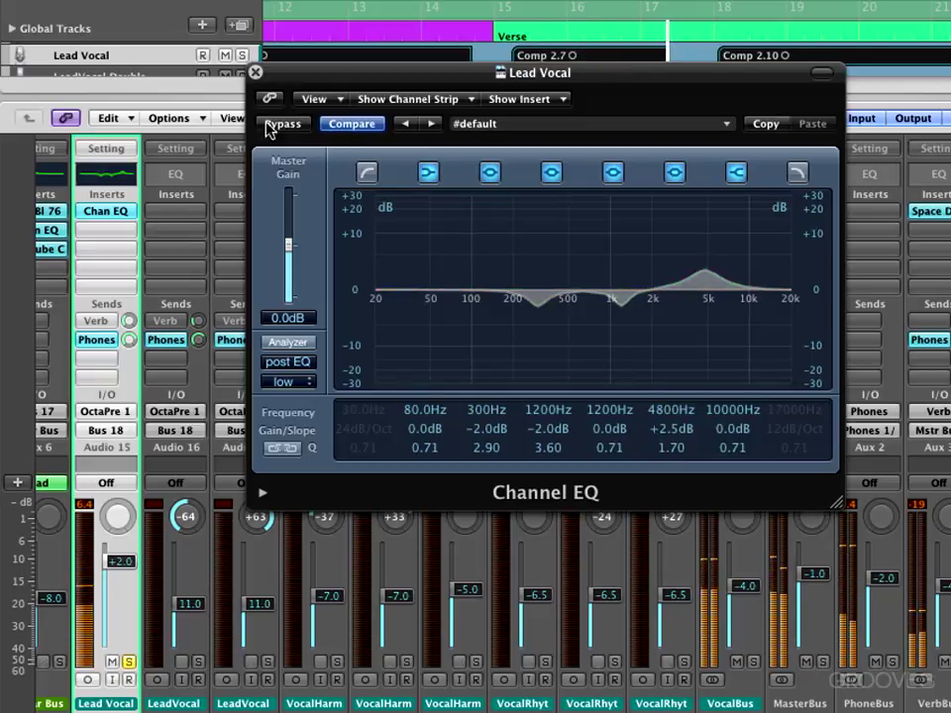
pyautogui.click(294, 127)
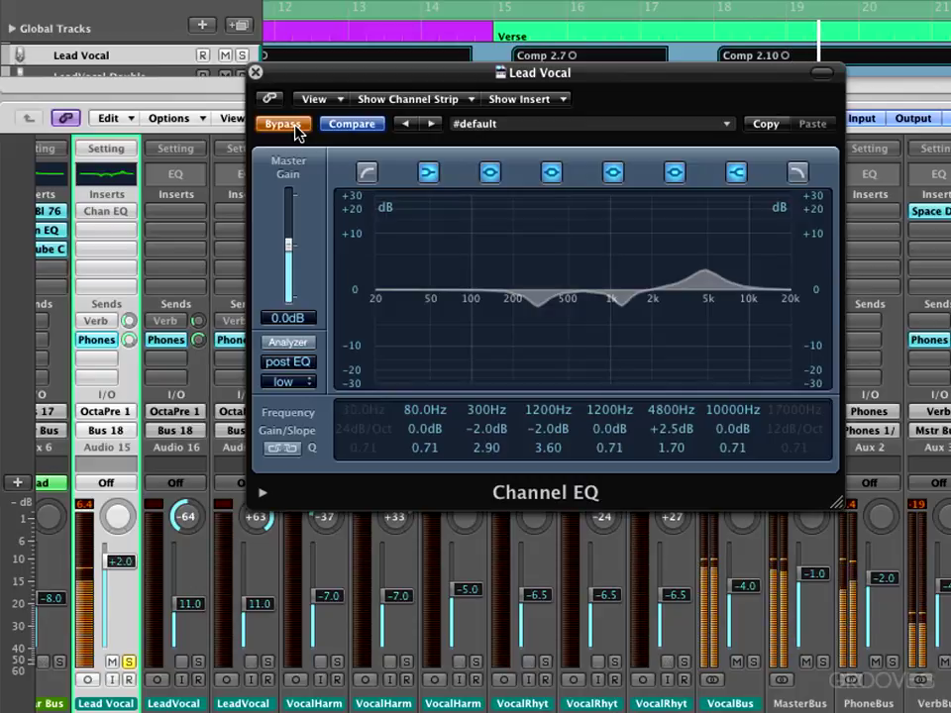
pyautogui.click(295, 132)
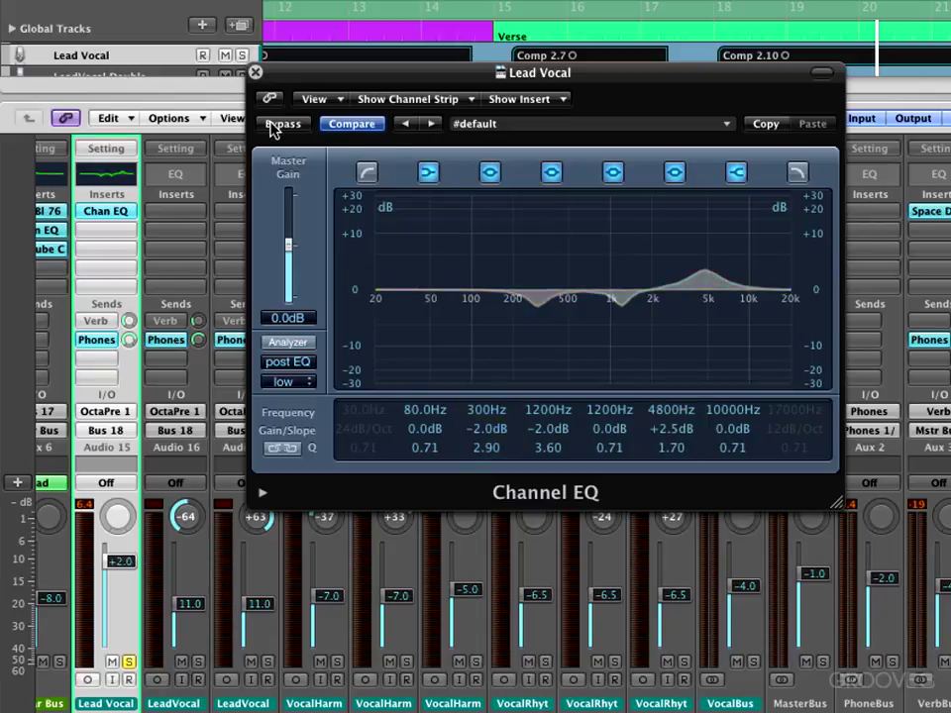
pyautogui.press('space')
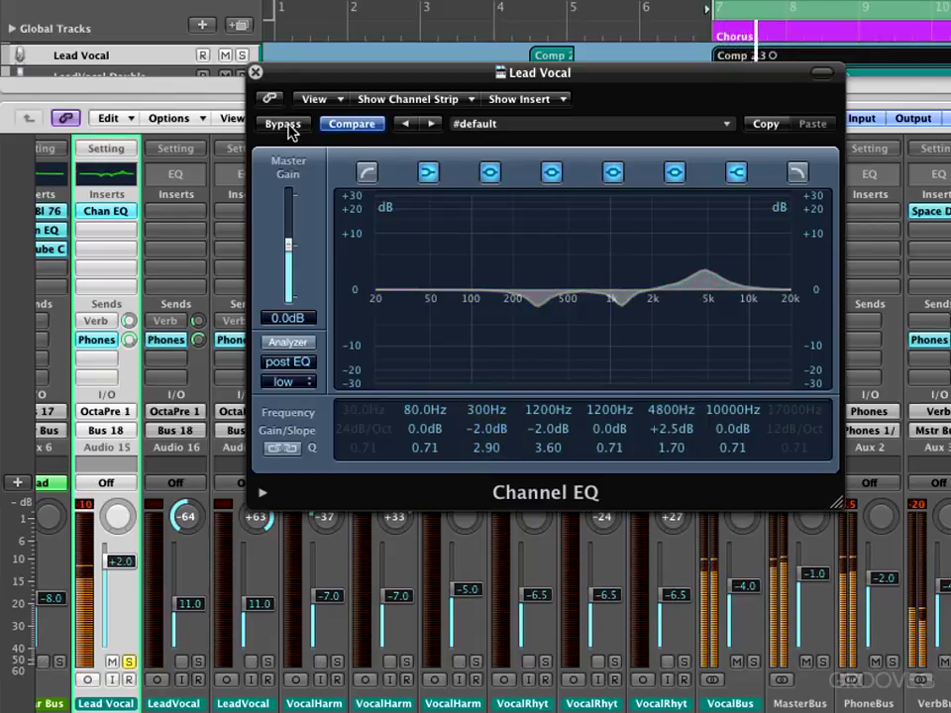
pyautogui.click(287, 125)
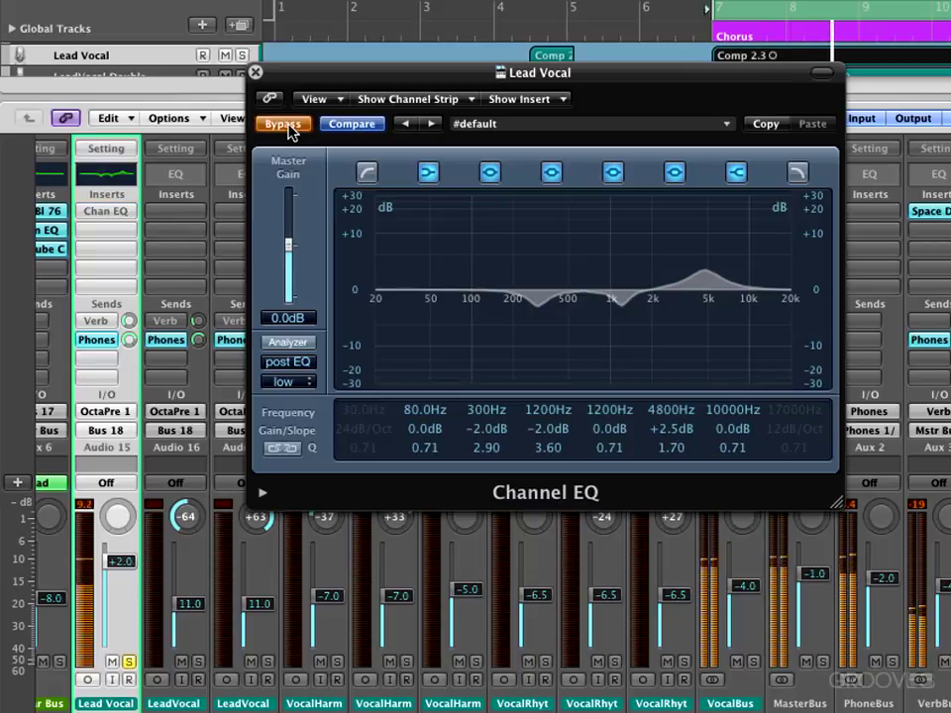
pyautogui.click(284, 127)
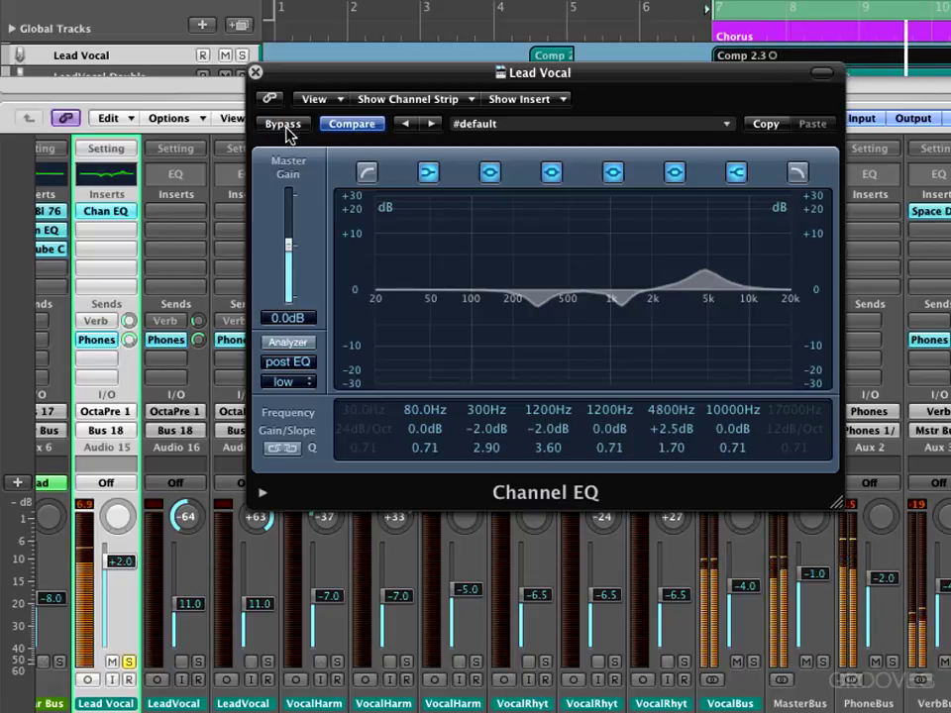
pyautogui.click(254, 72)
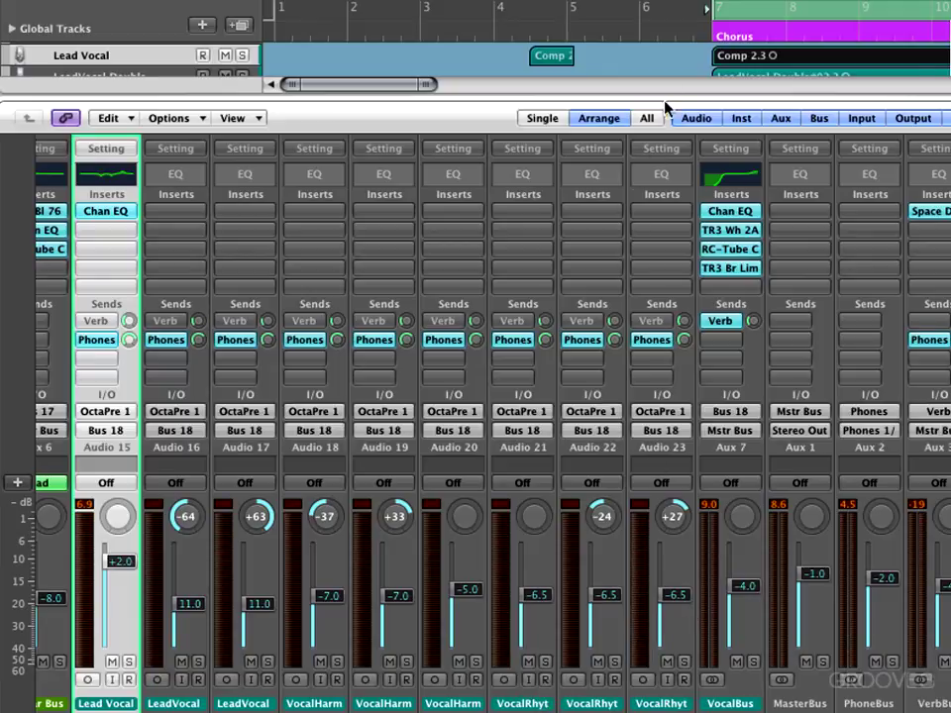
# Step: Set a cycle range starting at bar 15 and start looped playback of the verse
pyautogui.hscroll(15, 664, 49)
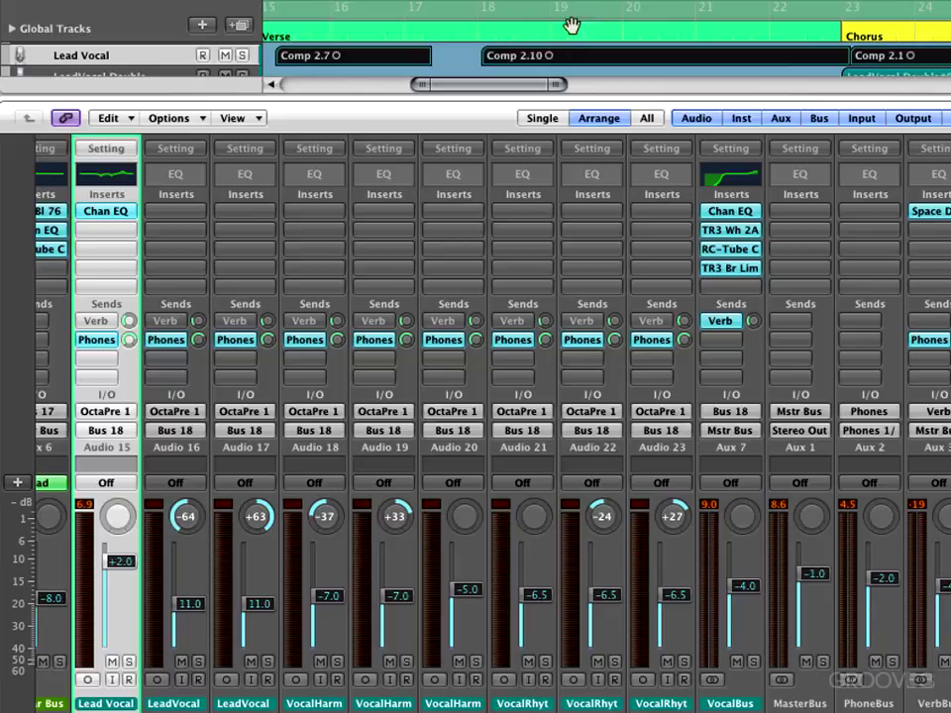
pyautogui.hscroll(-2, 550, 30)
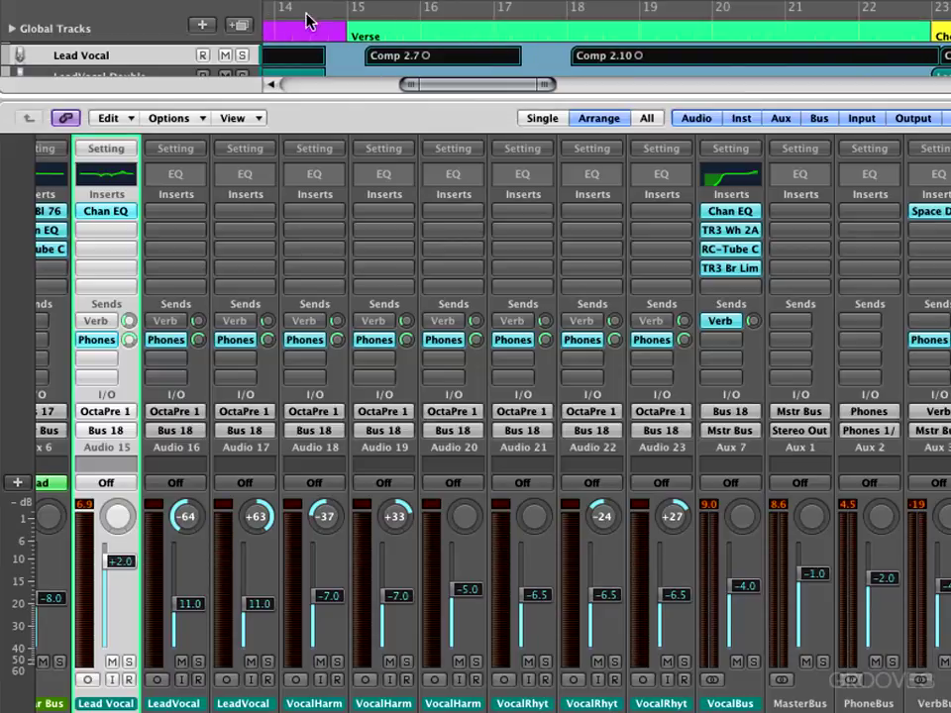
pyautogui.moveTo(351, 20); pyautogui.dragTo(930, 90)
pyautogui.press('space')
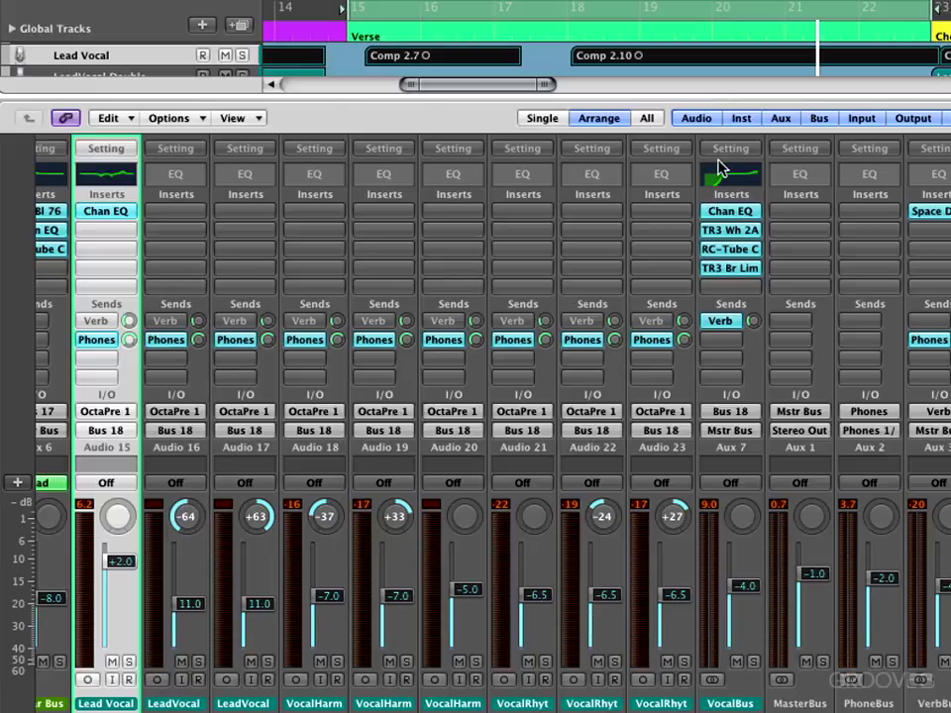
# Step: Unsolo the VocalBus, solo the three VocalRhyt channels including Audio 21 and Audio 23, and restart playback
pyautogui.click(754, 663)
pyautogui.click(544, 662)
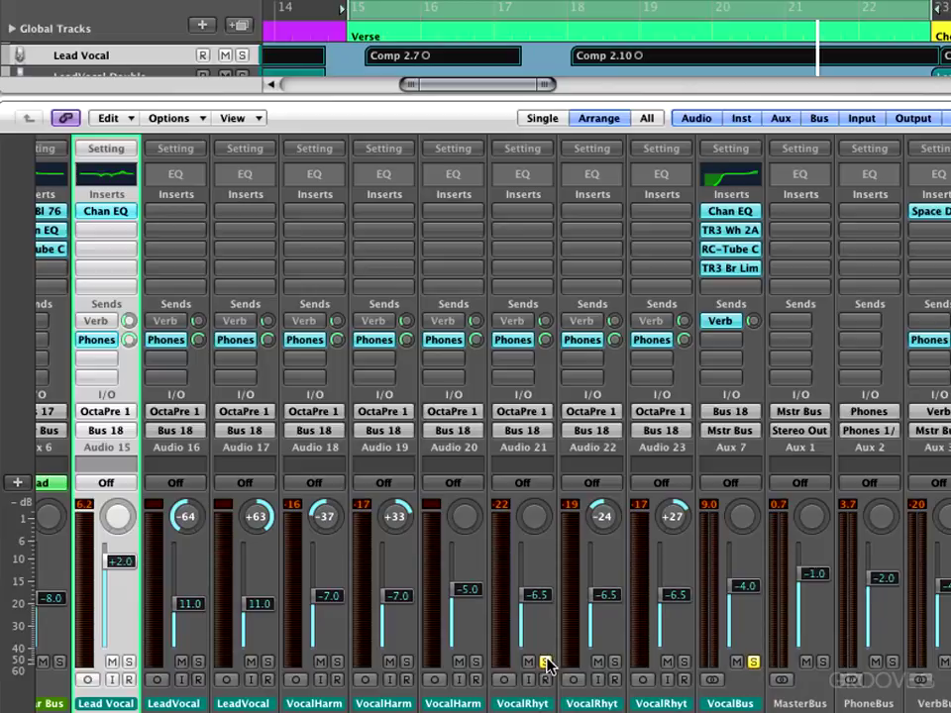
pyautogui.click(684, 662)
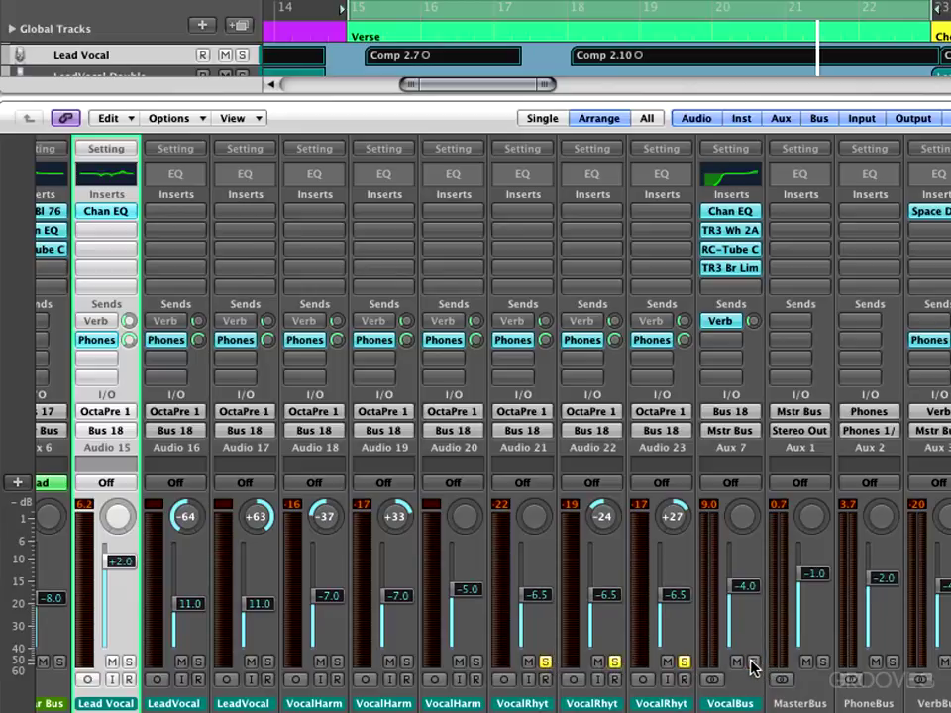
pyautogui.press('space')
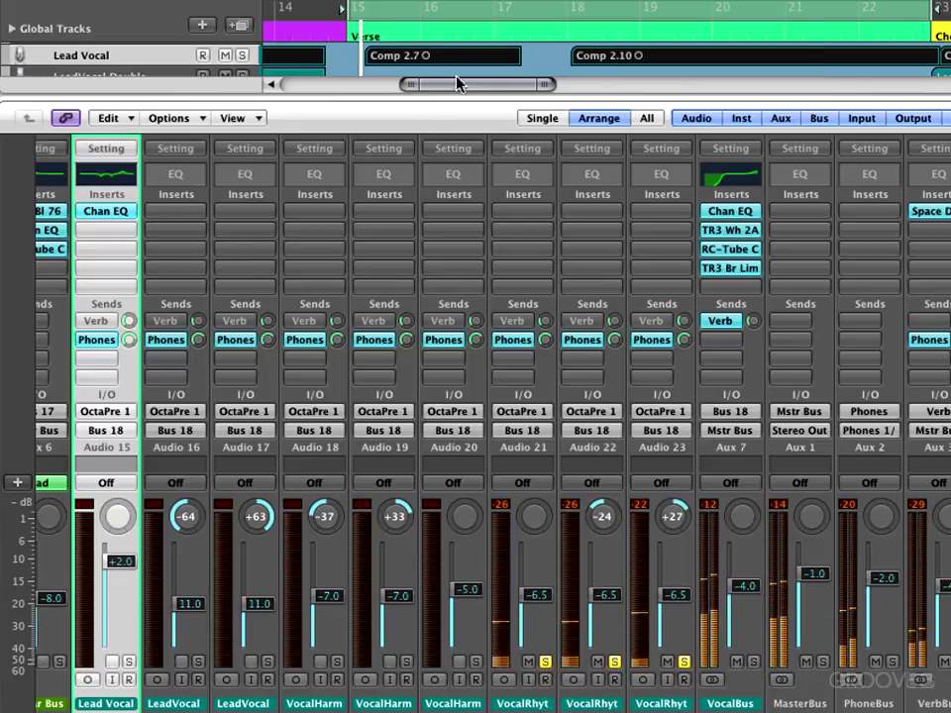
# Step: Give Audio 21 a Channel EQ with a 290 Hz 24dB/Oct low cut and +5 dB at 6000 Hz, unsoloing Audio 22 and 23
pyautogui.doubleClick(527, 175)
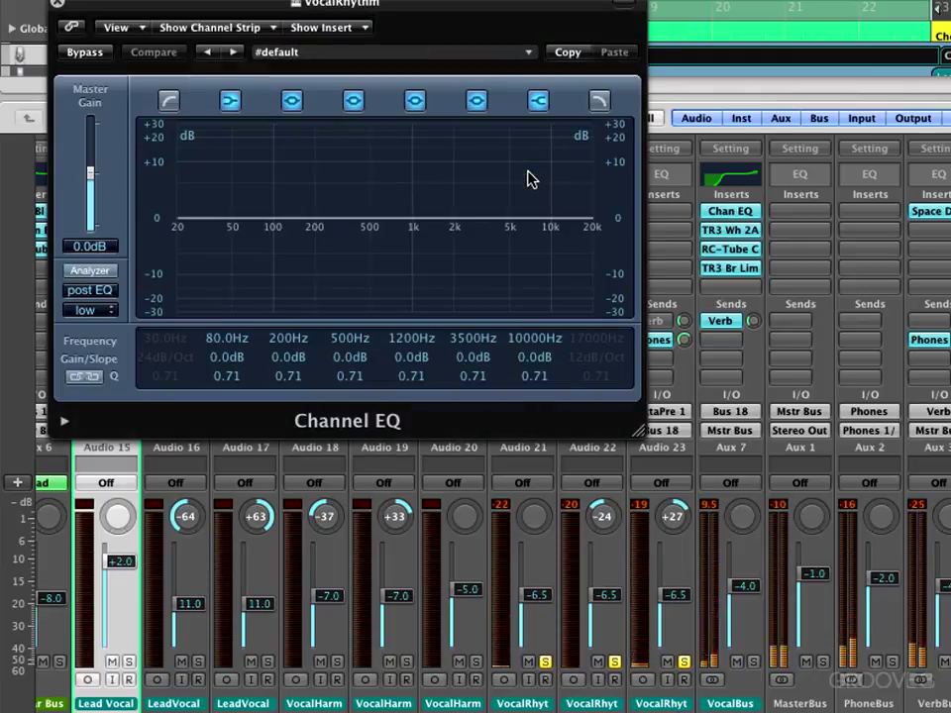
pyautogui.click(615, 662)
pyautogui.click(684, 662)
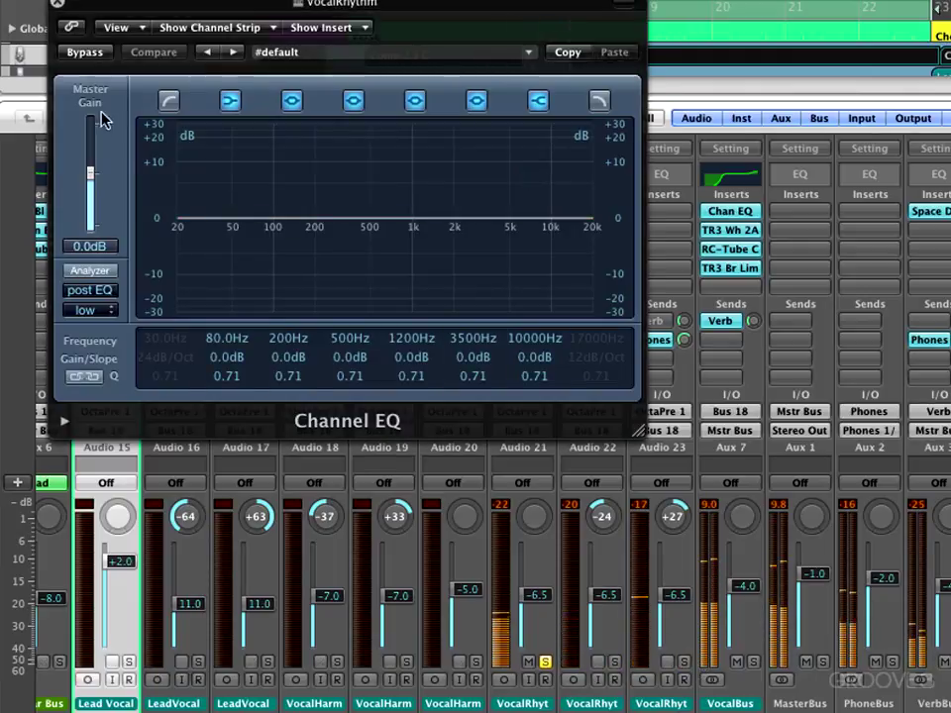
pyautogui.click(169, 100)
pyautogui.moveTo(162, 340); pyautogui.dragTo(126, 166)
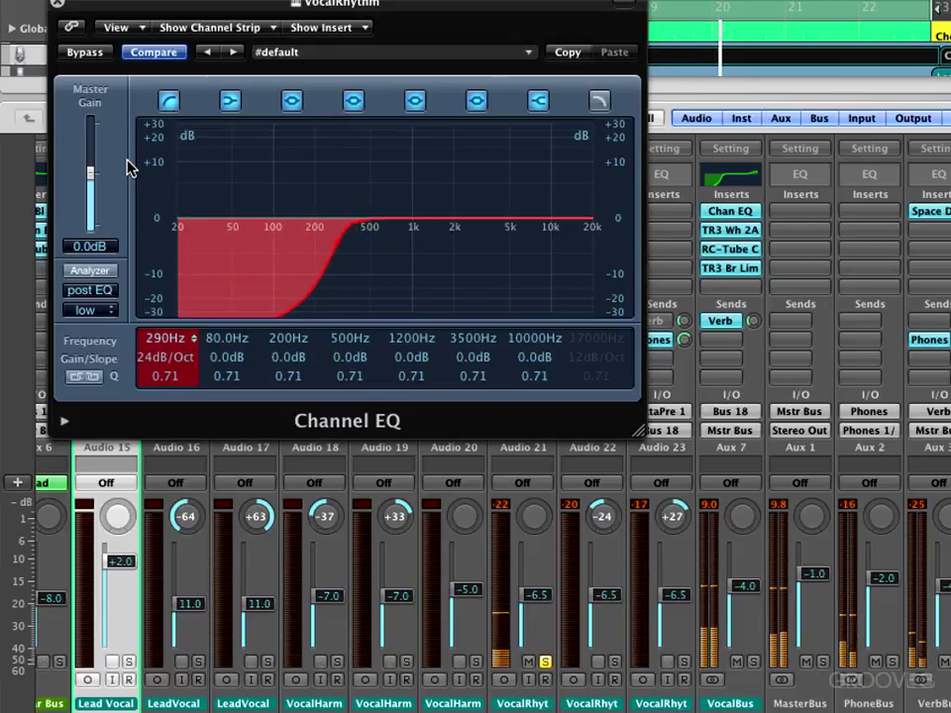
pyautogui.moveTo(537, 360)
pyautogui.mouseDown()
pyautogui.moveTo(530, 330)
pyautogui.moveTo(505, 385)
pyautogui.moveTo(535, 377)
pyautogui.moveTo(526, 361)
pyautogui.moveTo(537, 366)
pyautogui.mouseUp()
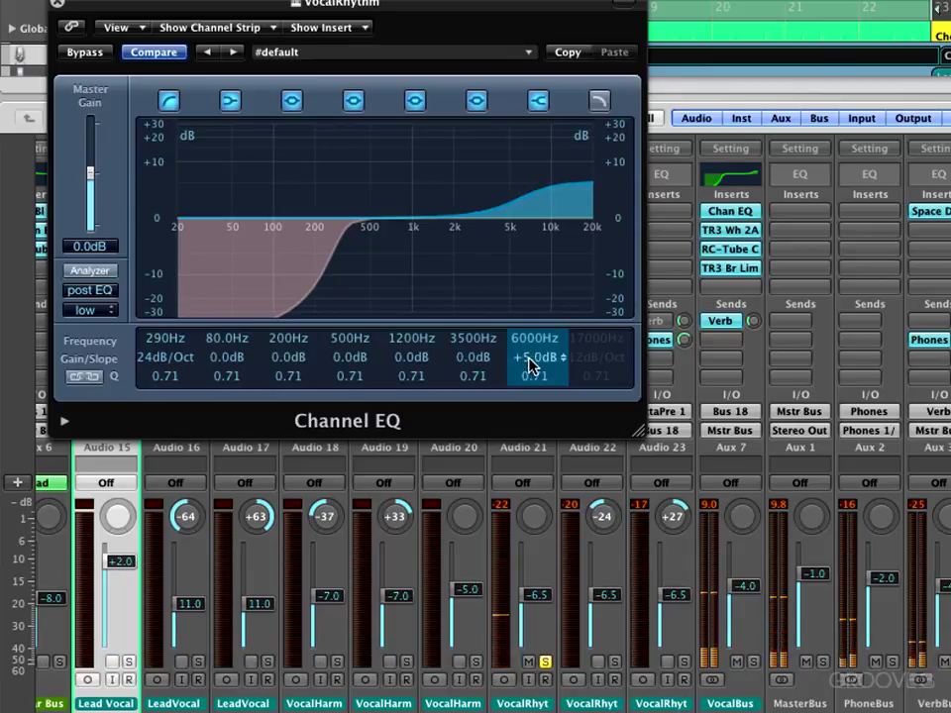
pyautogui.click(57, 8)
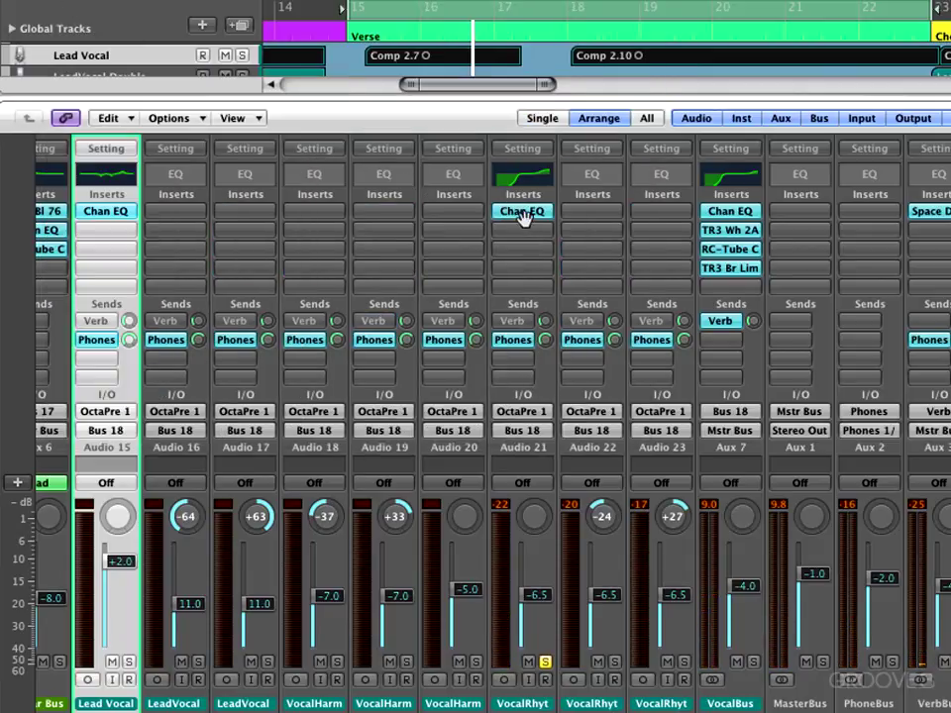
# Step: Copy Audio 21's Channel EQ insert onto Audio 22 and Audio 23, and unsolo Audio 21
pyautogui.moveTo(522, 216); pyautogui.dragTo(658, 226)
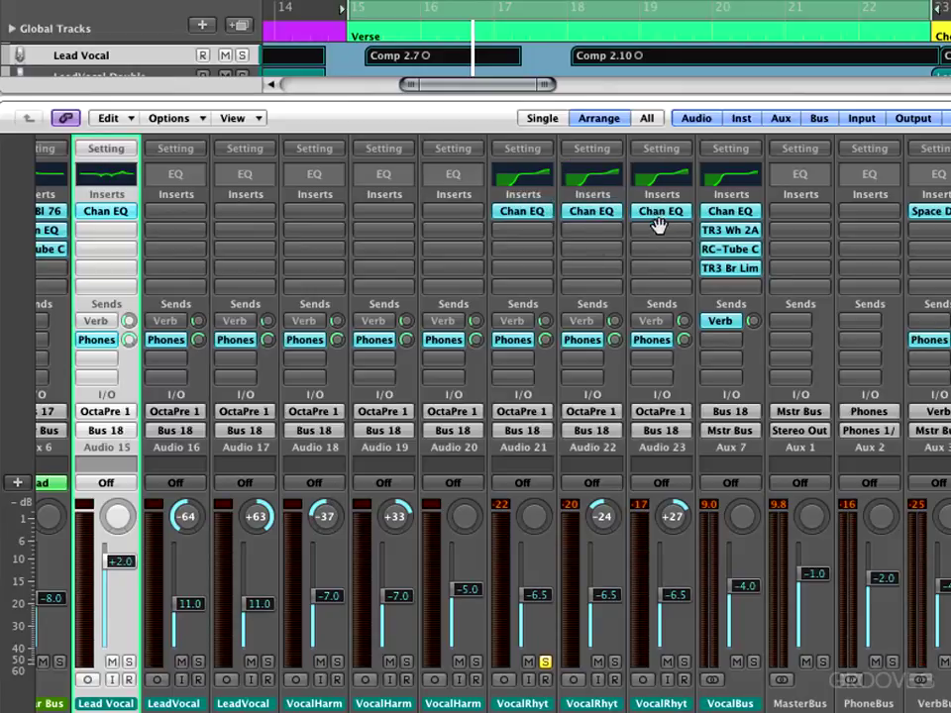
pyautogui.click(545, 662)
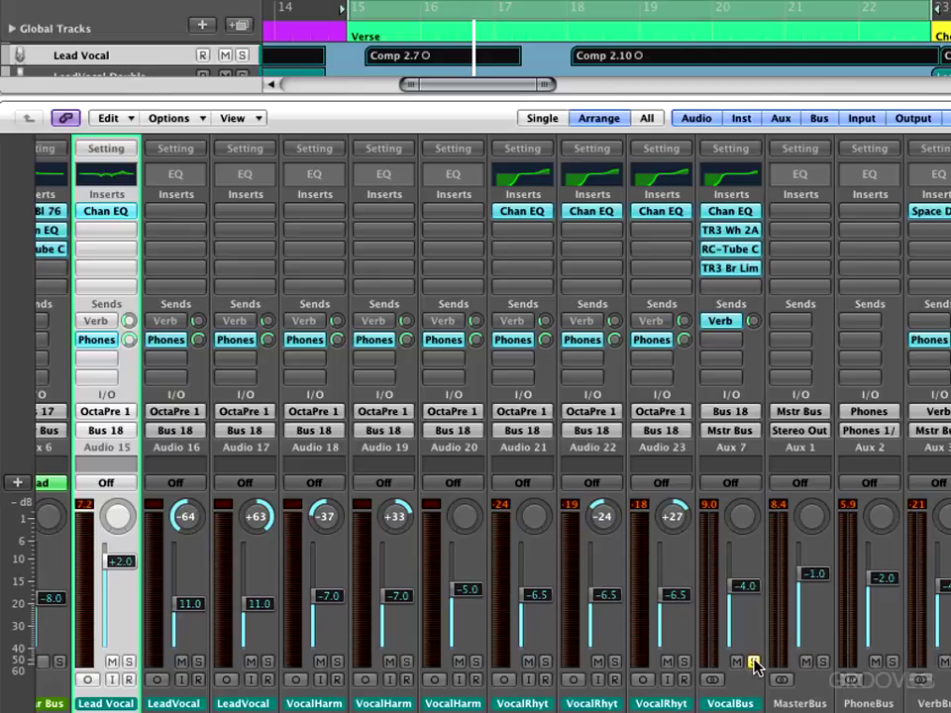
# Step: Start playback from the Verse with no channels soloed to hear all the vocal EQs
pyautogui.press('space')
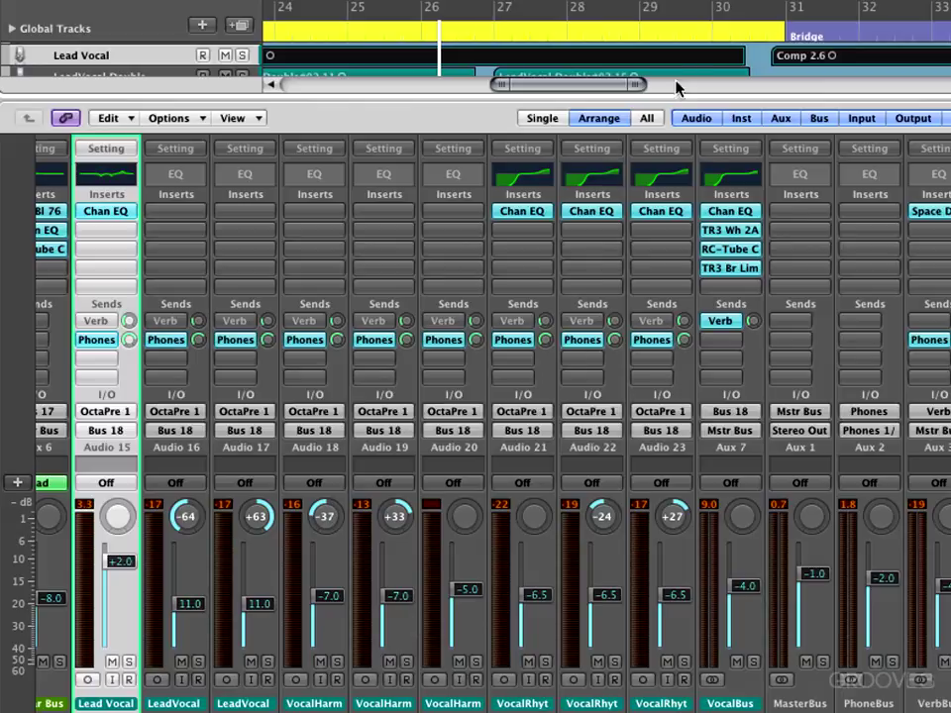
# Step: Move the playhead to about bar 30 and pan the Audio 20 VocalHarm channel to +12
pyautogui.click(707, 41)
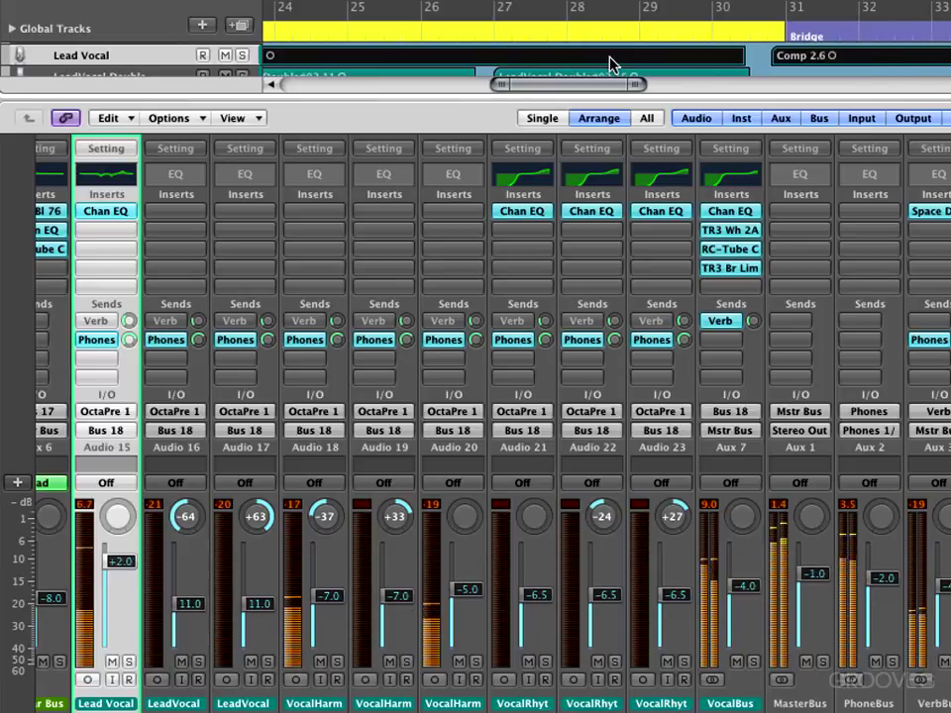
pyautogui.moveTo(465, 512); pyautogui.dragTo(461, 492)
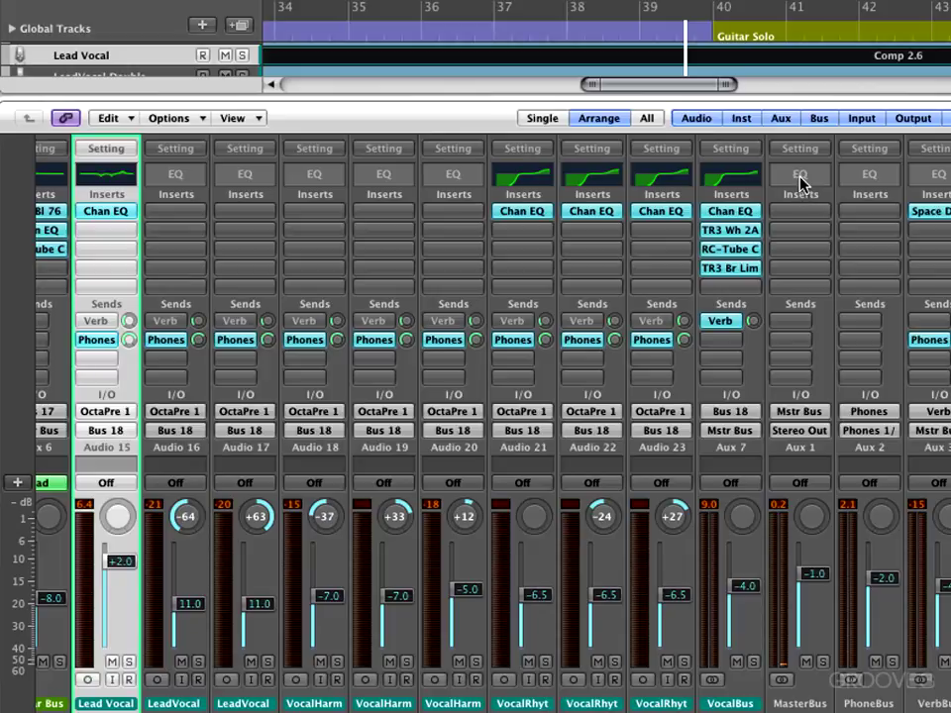
# Step: Insert a stereo Exciter from Specialized on the MasterBus
pyautogui.click(798, 220)
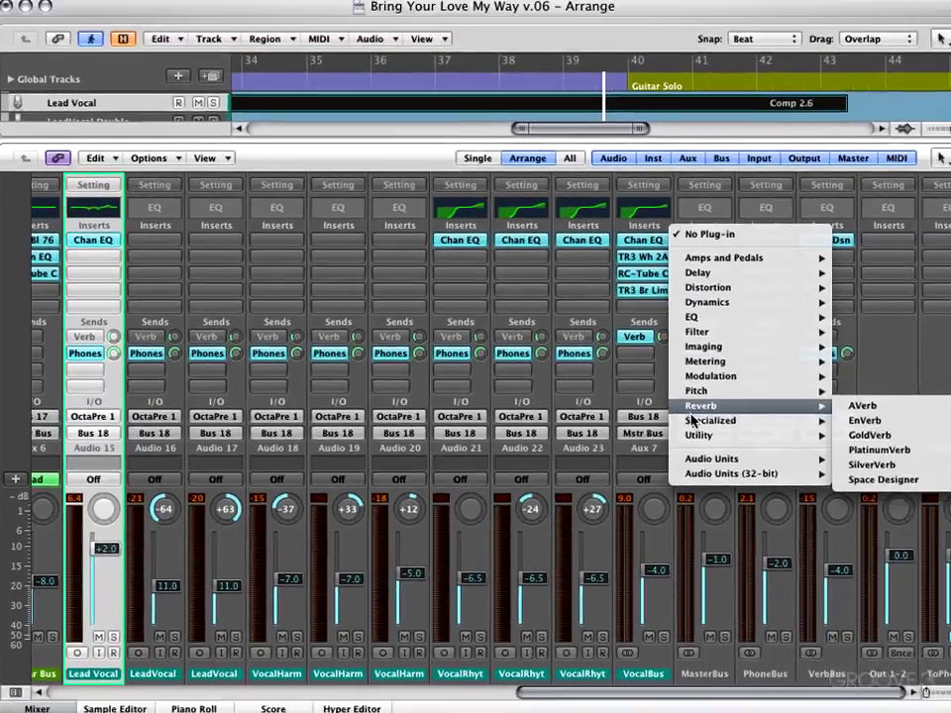
pyautogui.moveTo(785, 416)
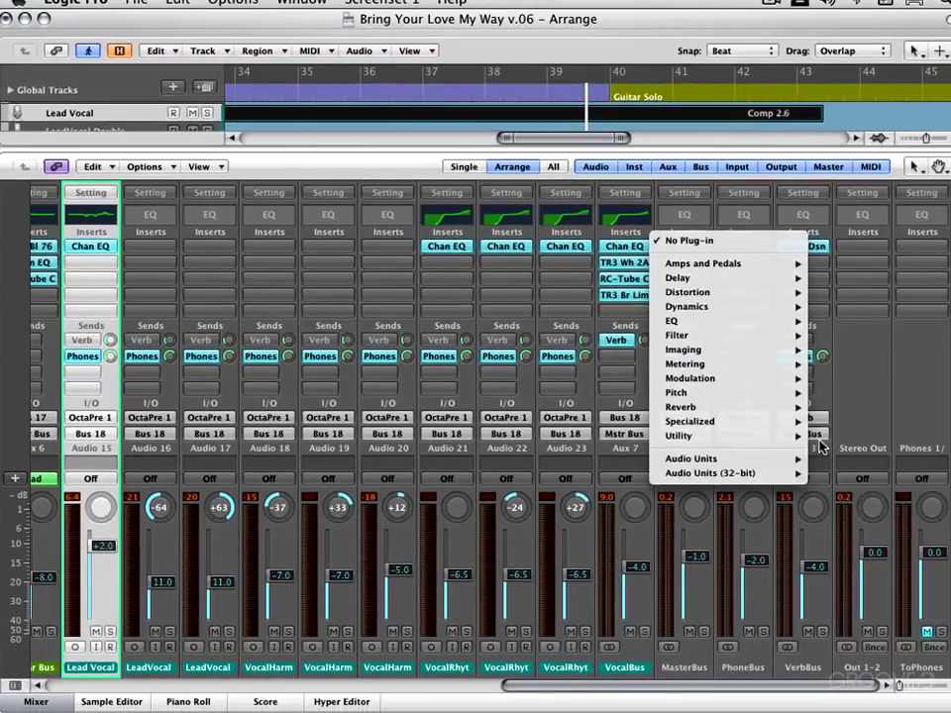
pyautogui.moveTo(833, 438)
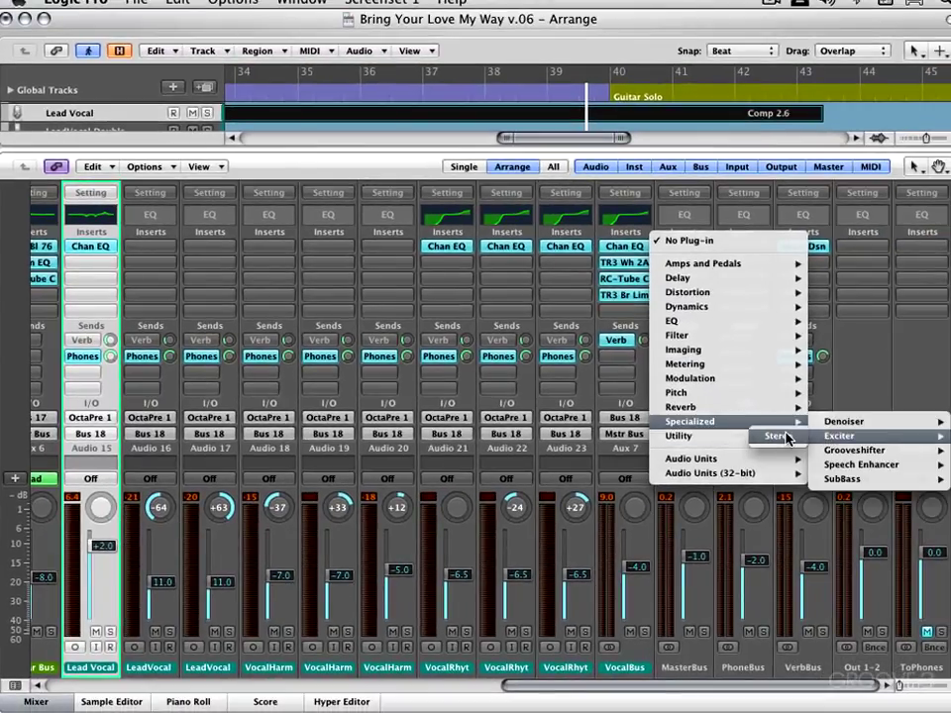
pyautogui.click(783, 436)
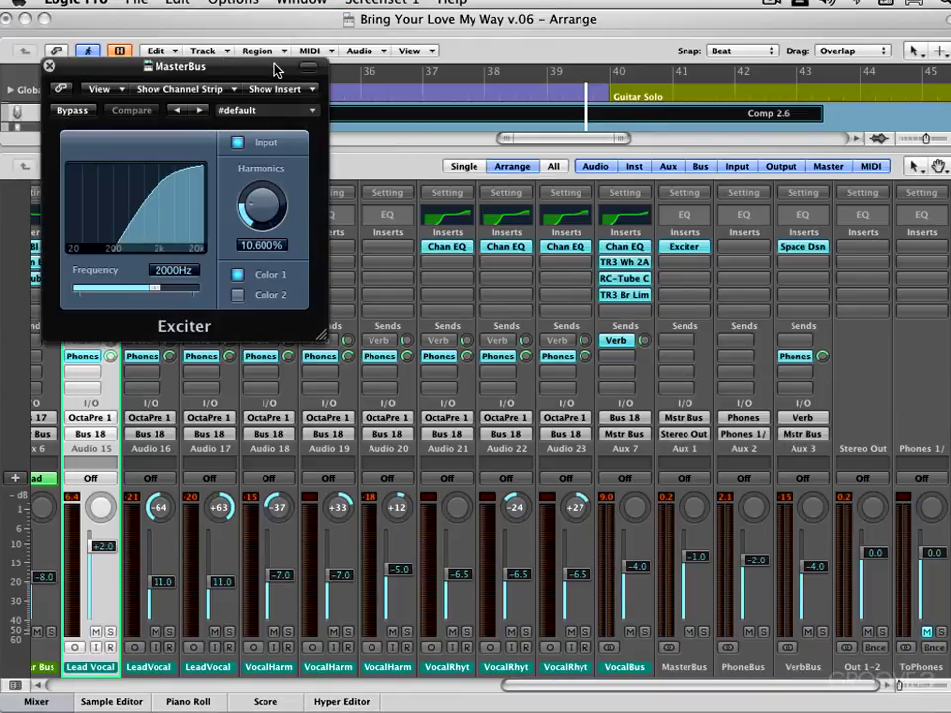
# Step: Center the Exciter window and raise its Frequency to 8400Hz
pyautogui.moveTo(277, 70); pyautogui.dragTo(508, 159)
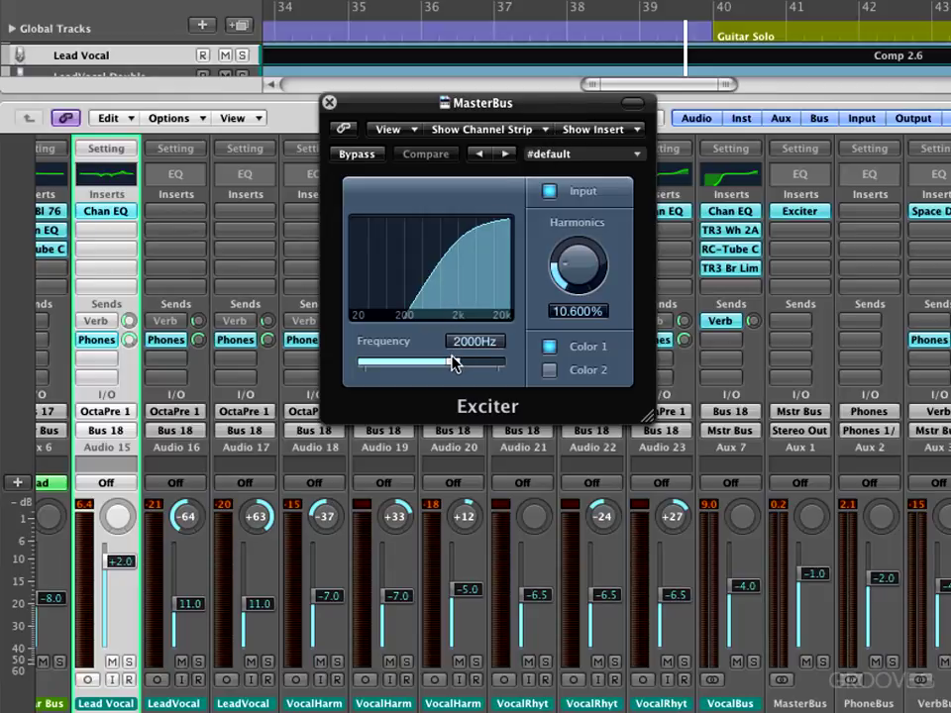
pyautogui.moveTo(452, 363); pyautogui.dragTo(480, 362)
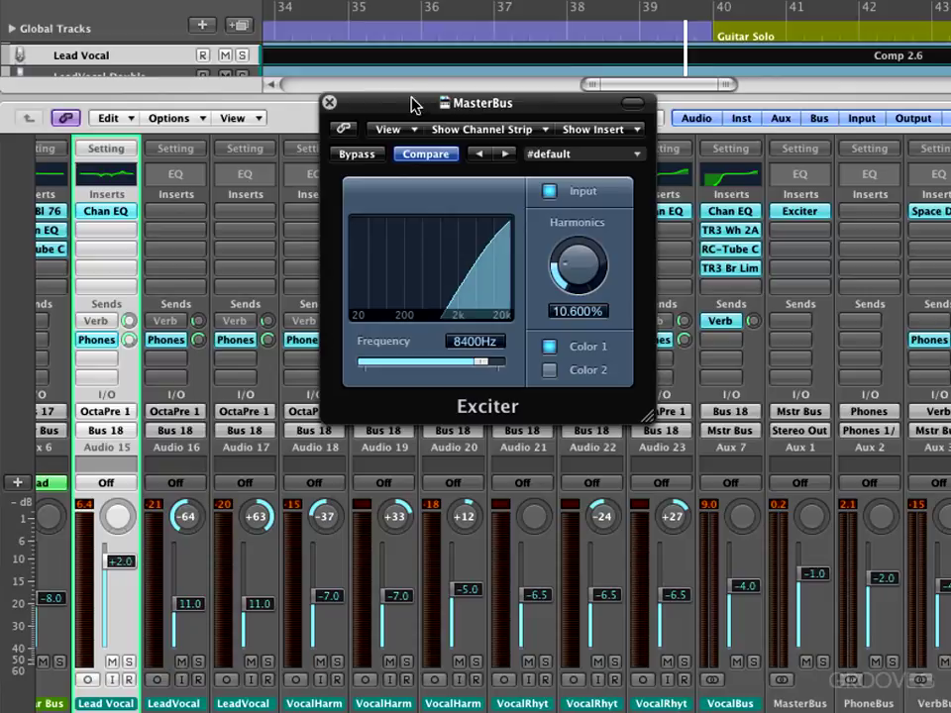
pyautogui.hscroll(-10, 299, 50)
pyautogui.hscroll(-2, 401, 71)
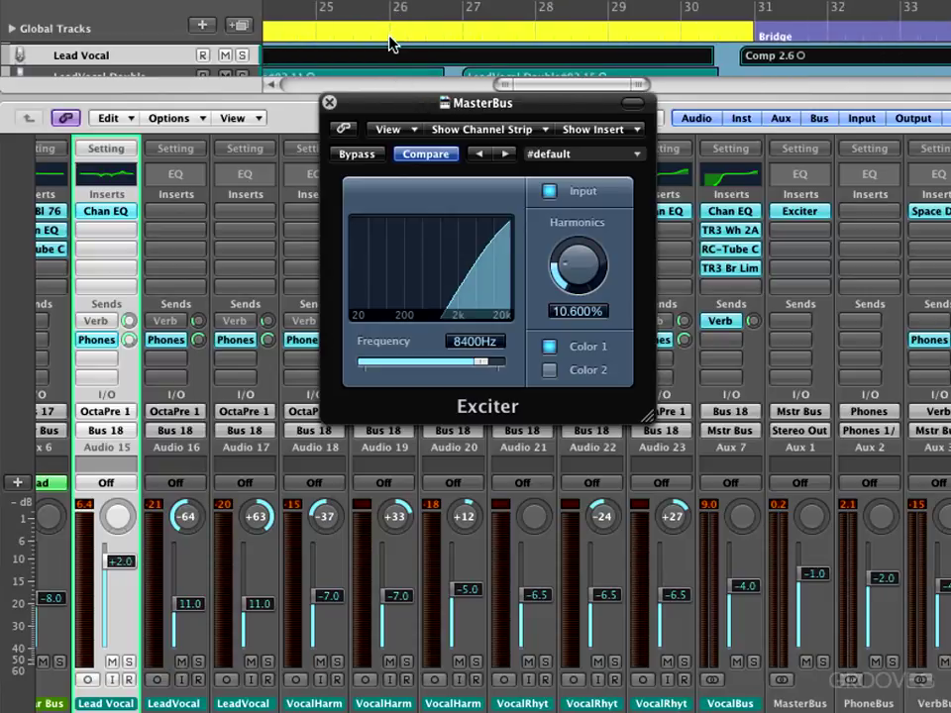
pyautogui.click(388, 32)
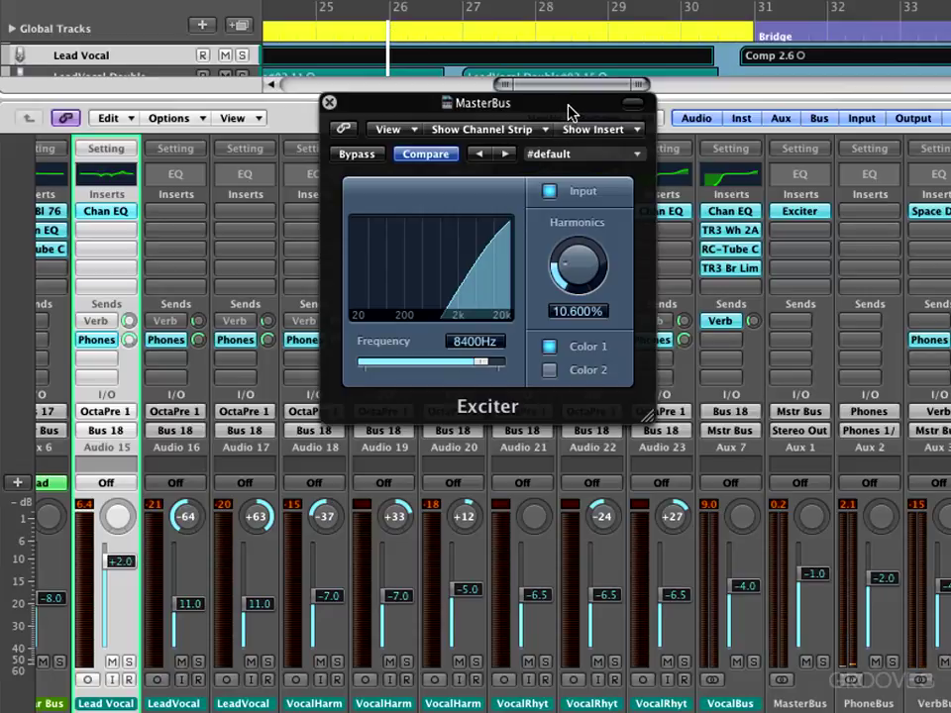
pyautogui.click(354, 155)
pyautogui.click(355, 156)
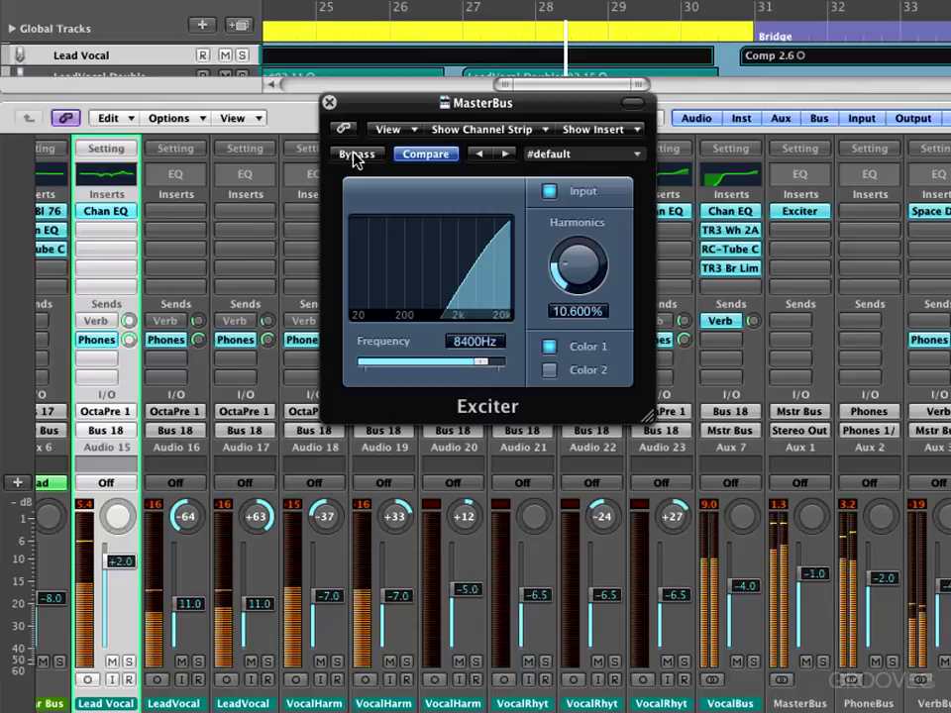
pyautogui.click(356, 156)
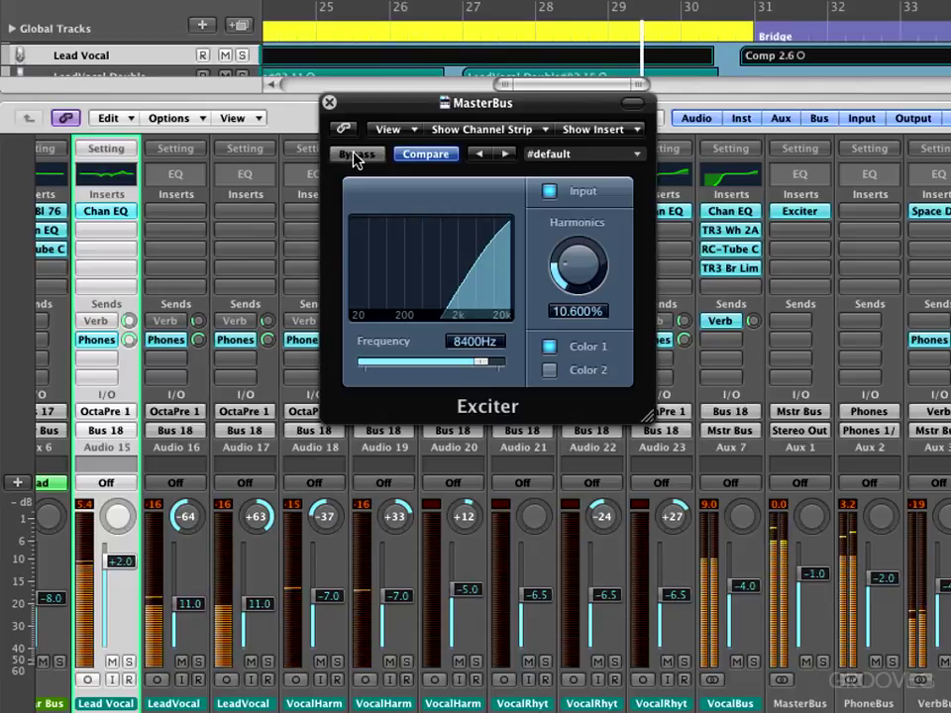
pyautogui.click(355, 156)
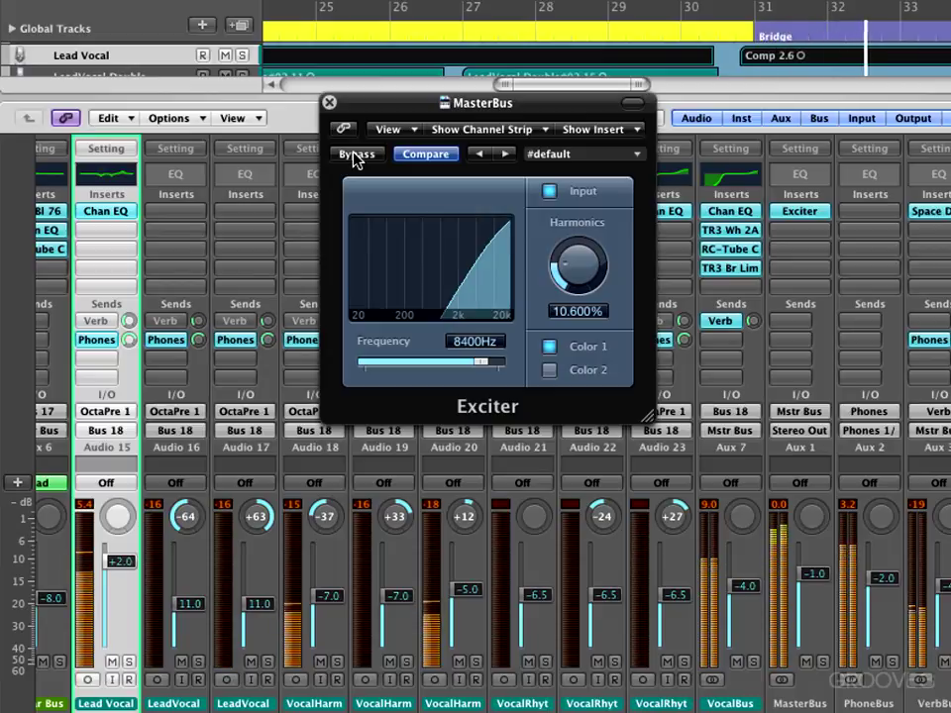
pyautogui.click(355, 156)
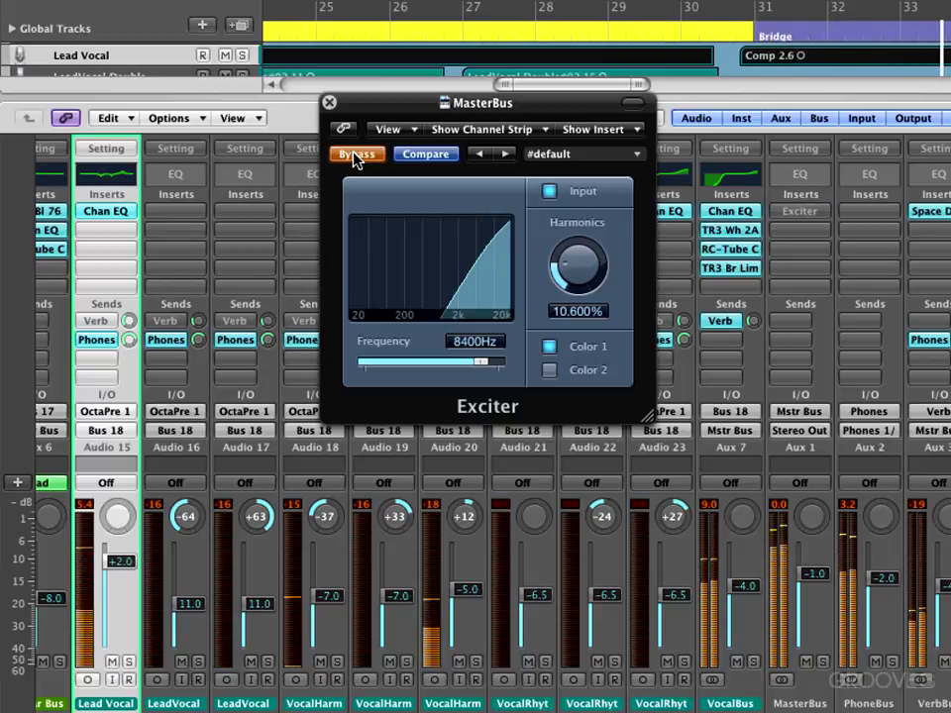
pyautogui.click(355, 155)
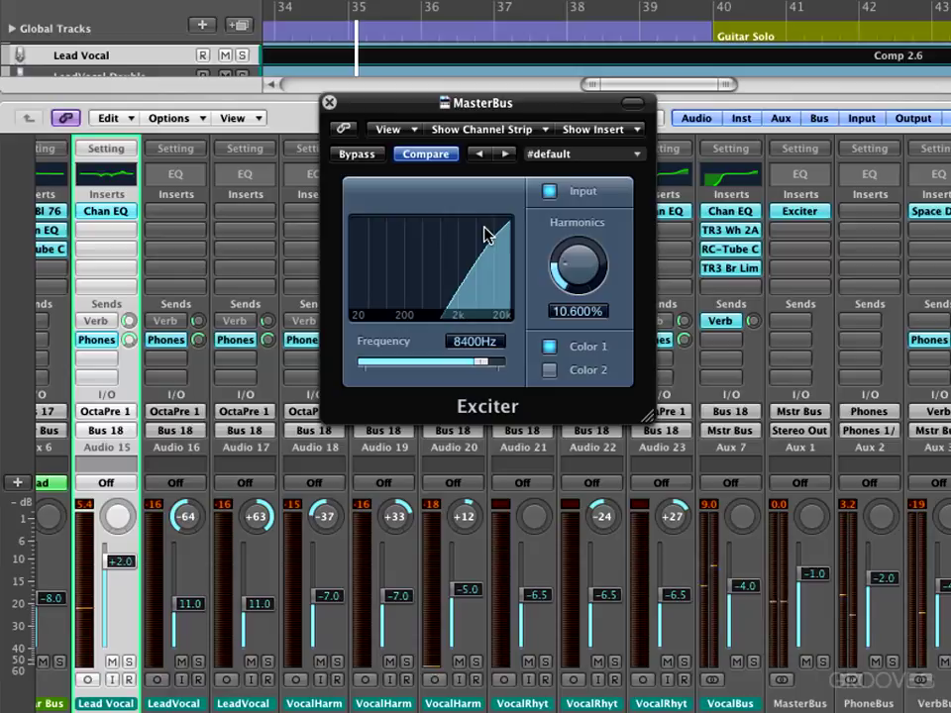
# Step: Set Exciter harmonics to 11.5%, then play and compare with Bypass, leaving it active
pyautogui.hscroll(-10, 436, 73)
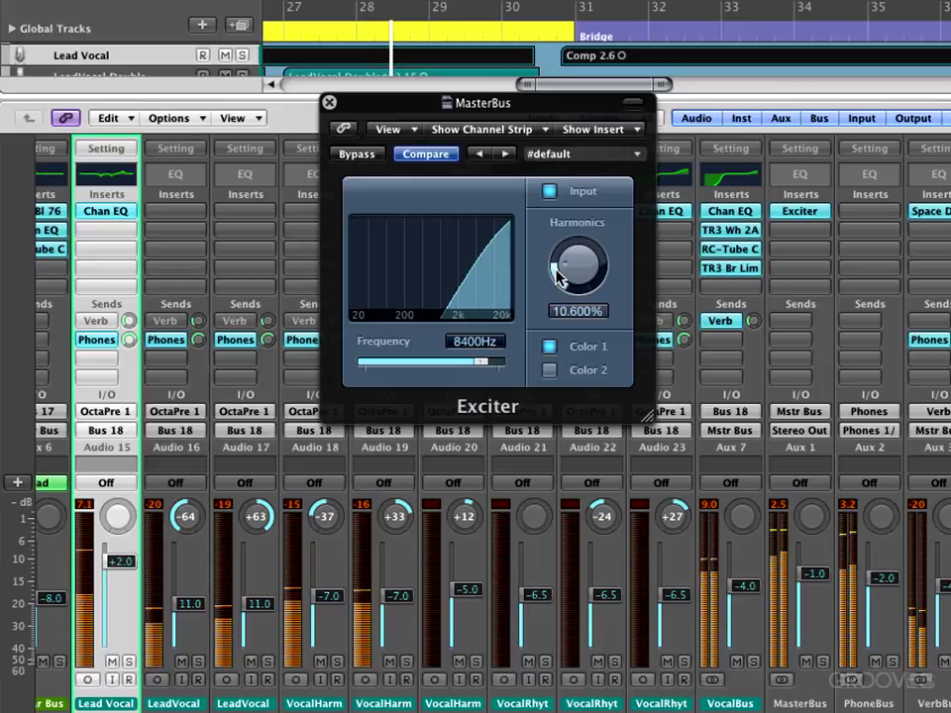
pyautogui.moveTo(558, 270); pyautogui.dragTo(574, 132)
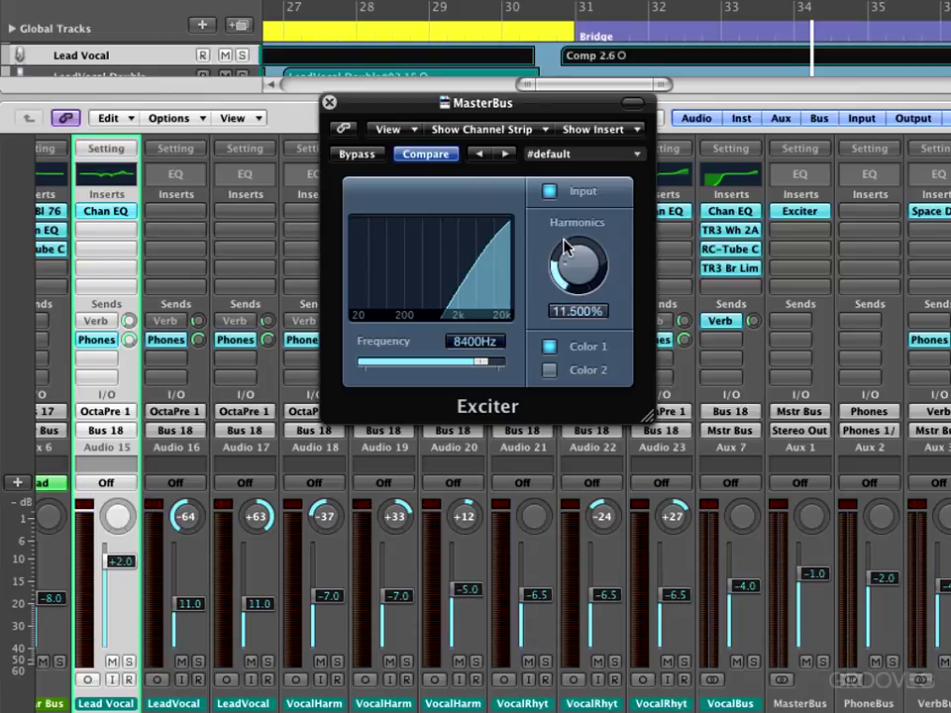
pyautogui.press('space')
pyautogui.click(375, 160)
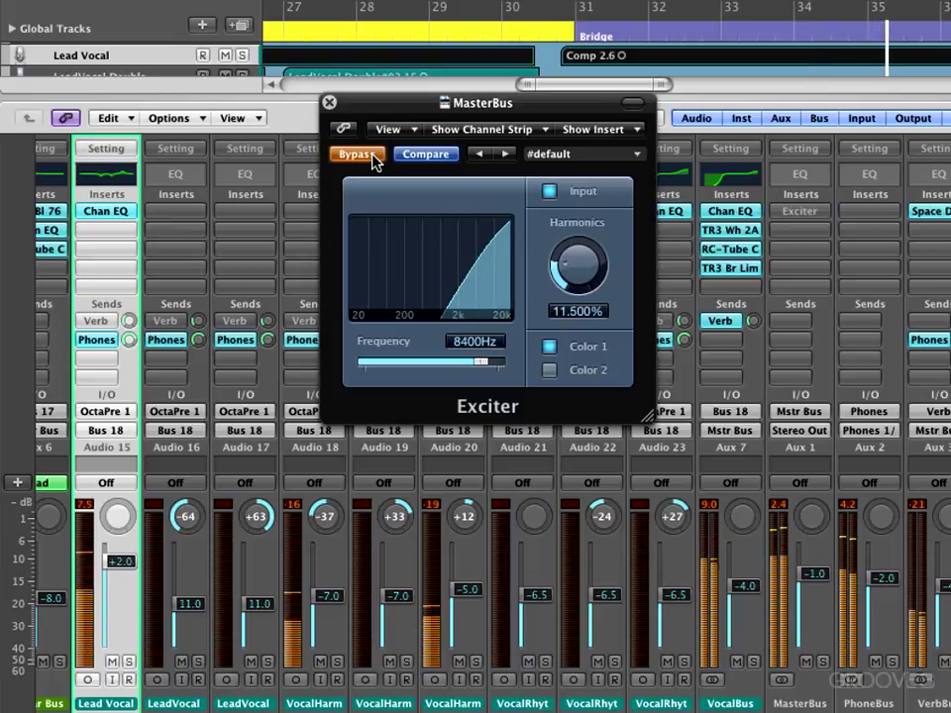
pyautogui.click(373, 159)
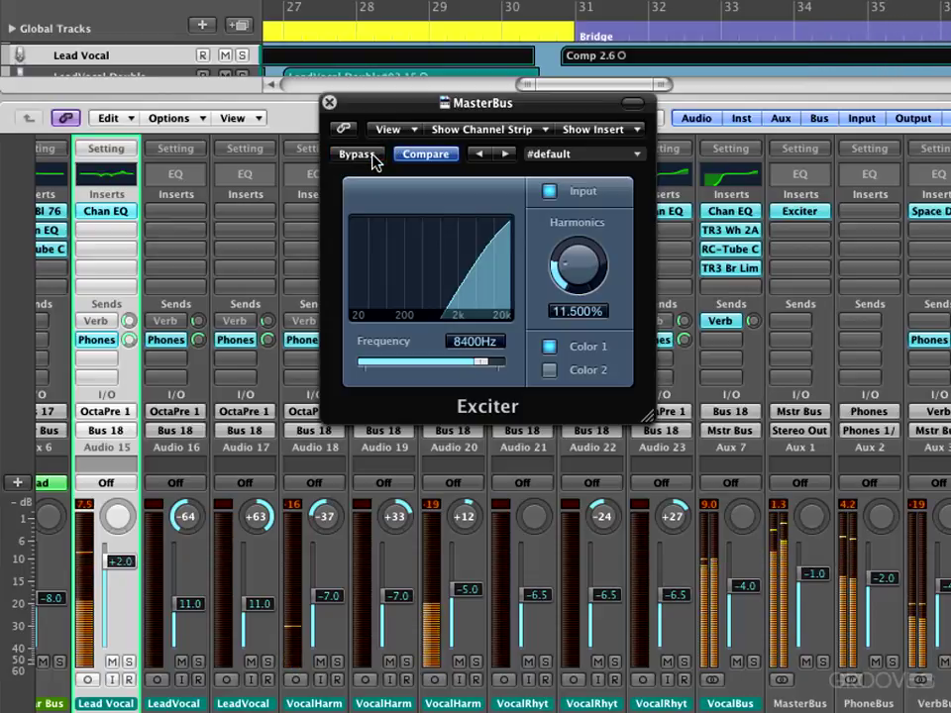